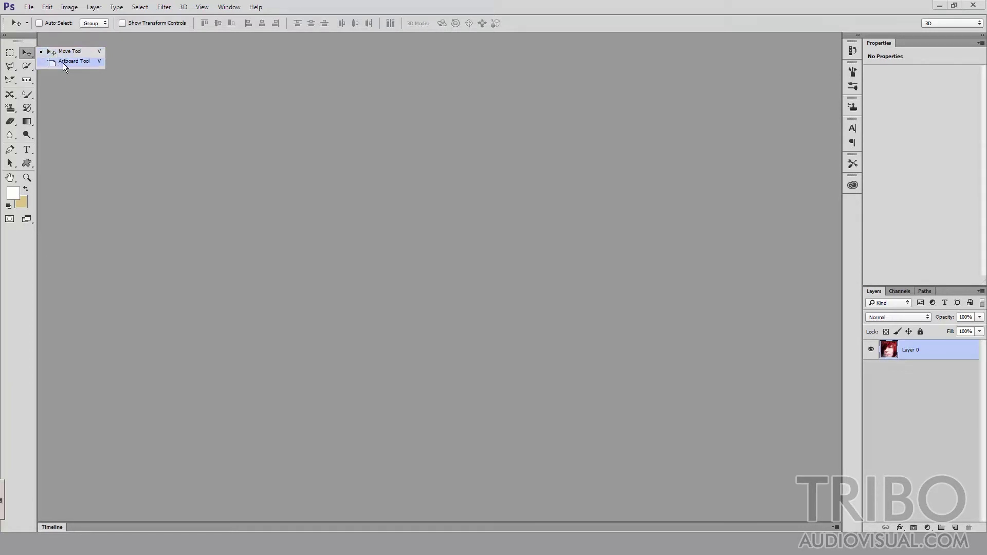
pyautogui.click(60, 64)
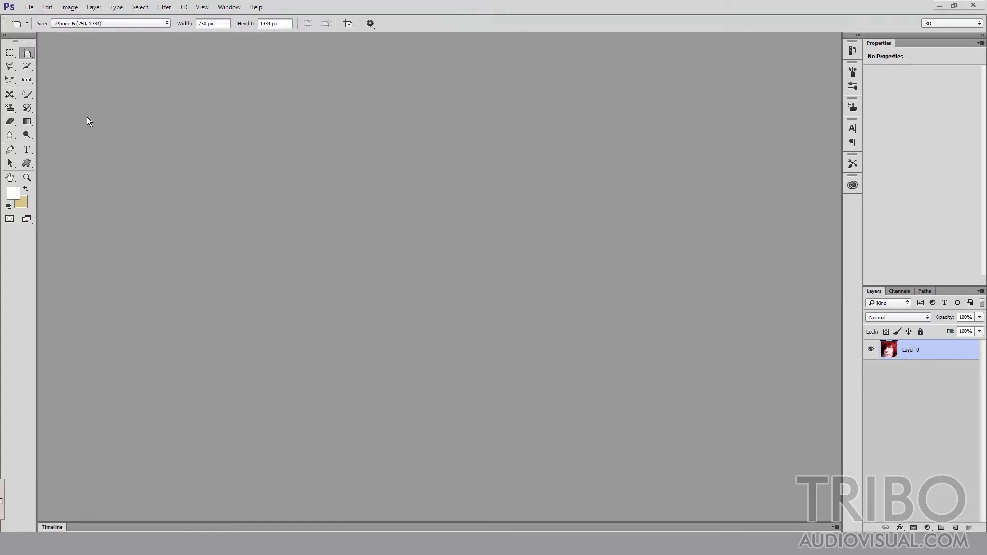
pyautogui.click(32, 53)
pyautogui.click(59, 50)
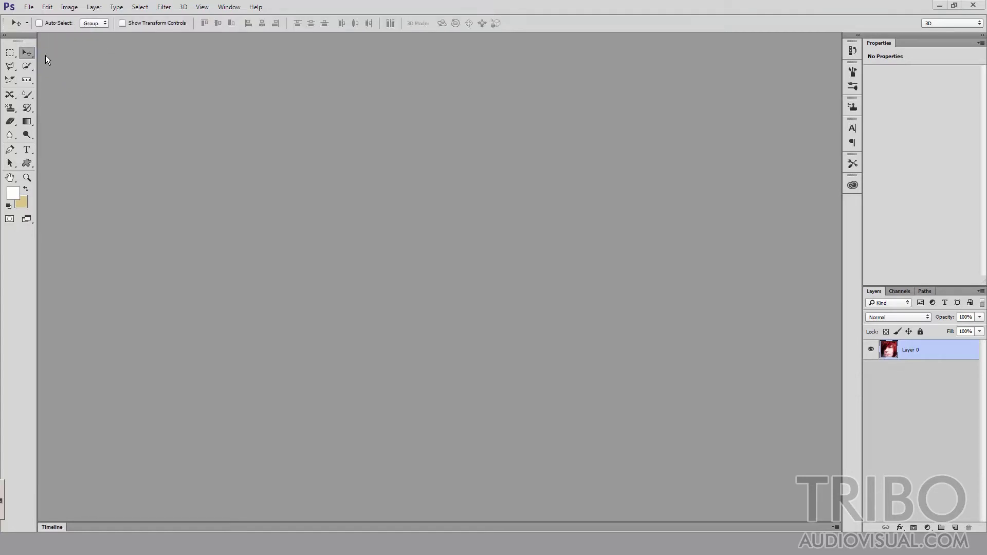
# Step: Create a new artboard document with the iPhone 6 (750, 1334) size preset and dock its window into the workspace
pyautogui.click(30, 8)
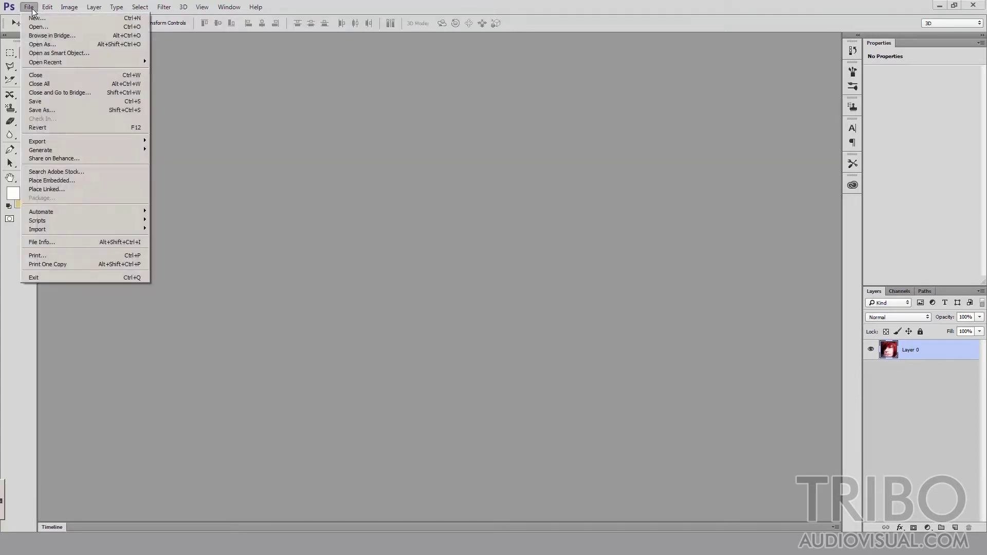
pyautogui.click(41, 20)
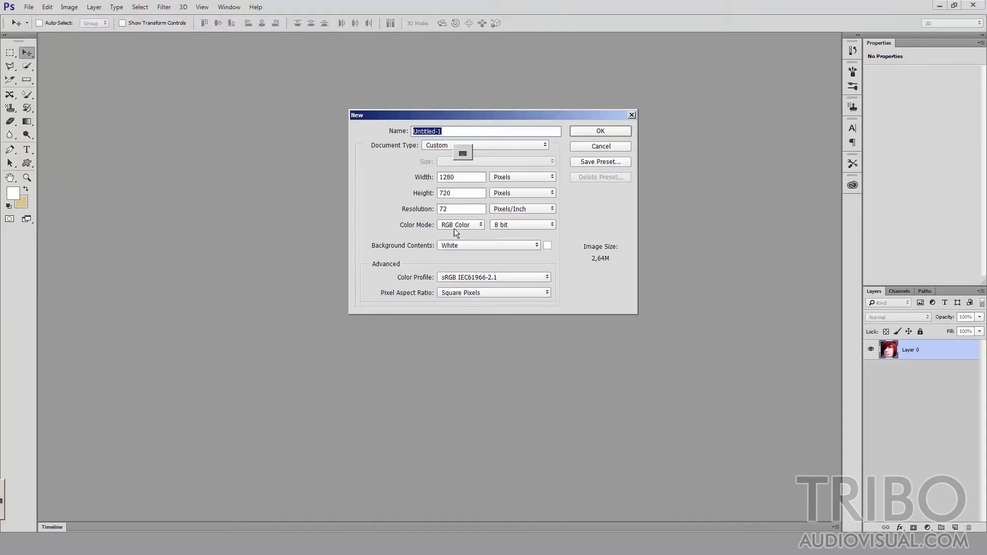
pyautogui.click(440, 148)
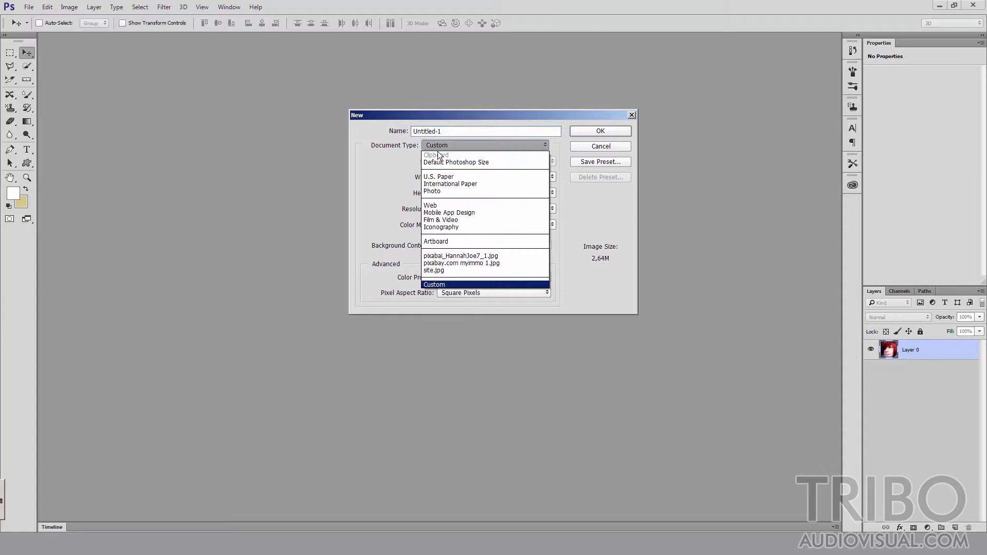
pyautogui.click(444, 242)
pyautogui.click(476, 162)
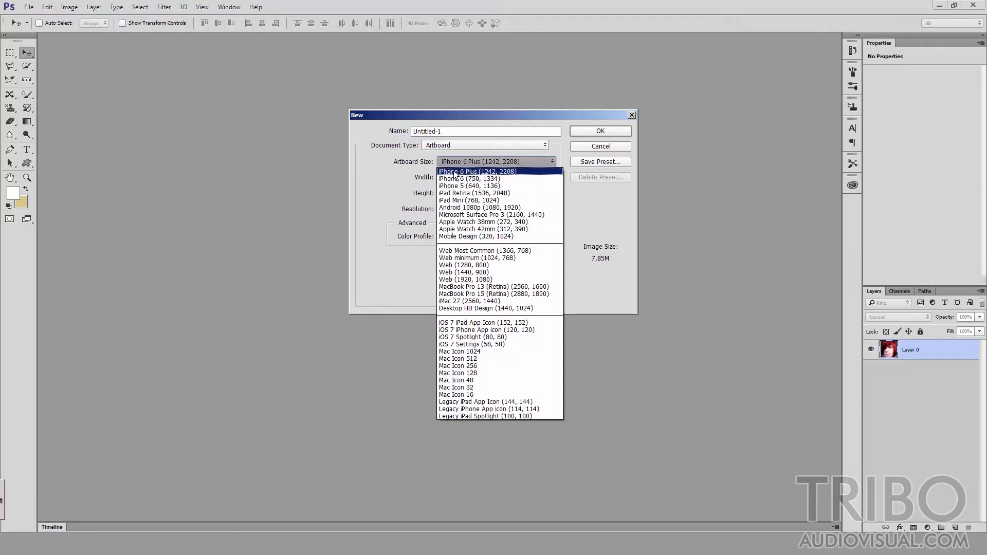
pyautogui.click(496, 180)
pyautogui.click(598, 133)
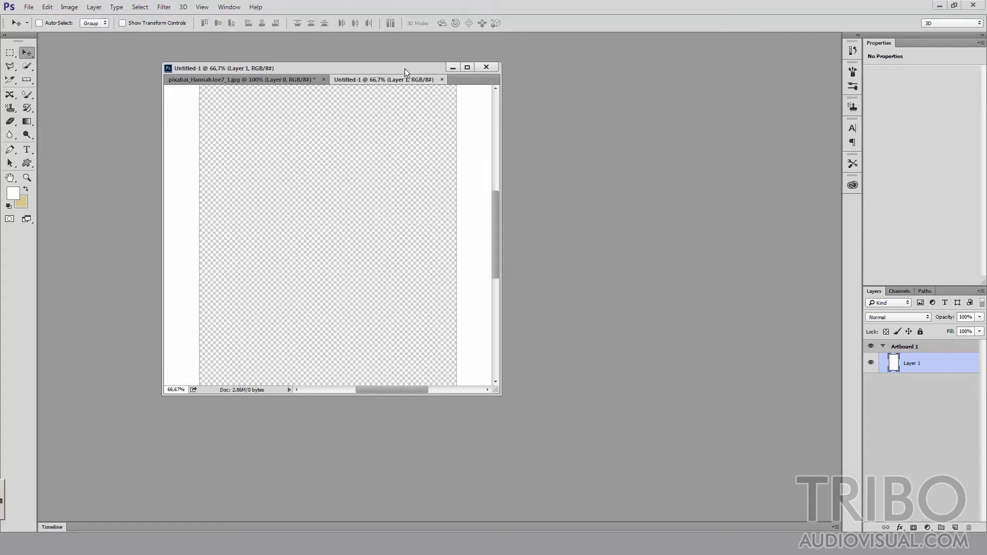
pyautogui.moveTo(405, 69); pyautogui.dragTo(424, 39)
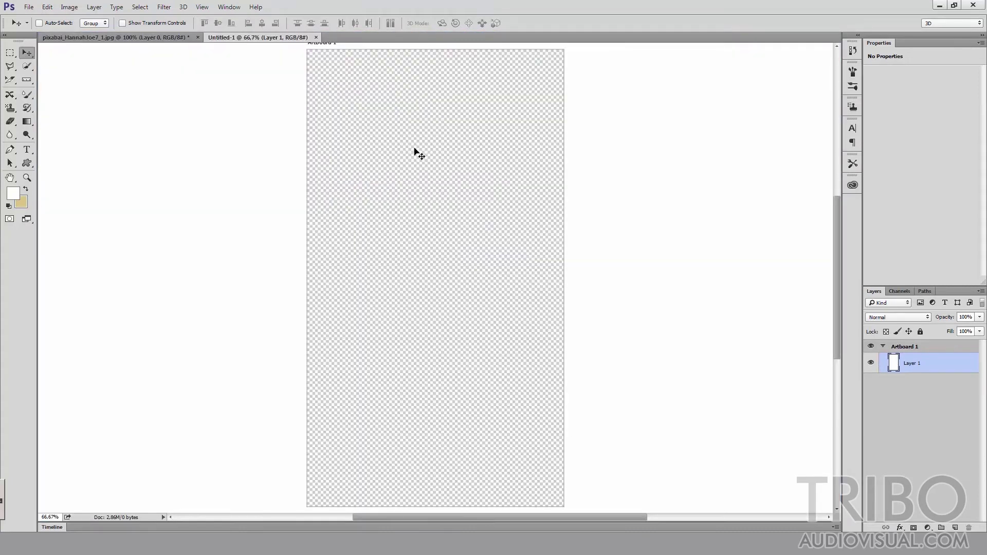
pyautogui.hotkey('ctrl', '-')
pyautogui.hotkey('ctrl', '-')
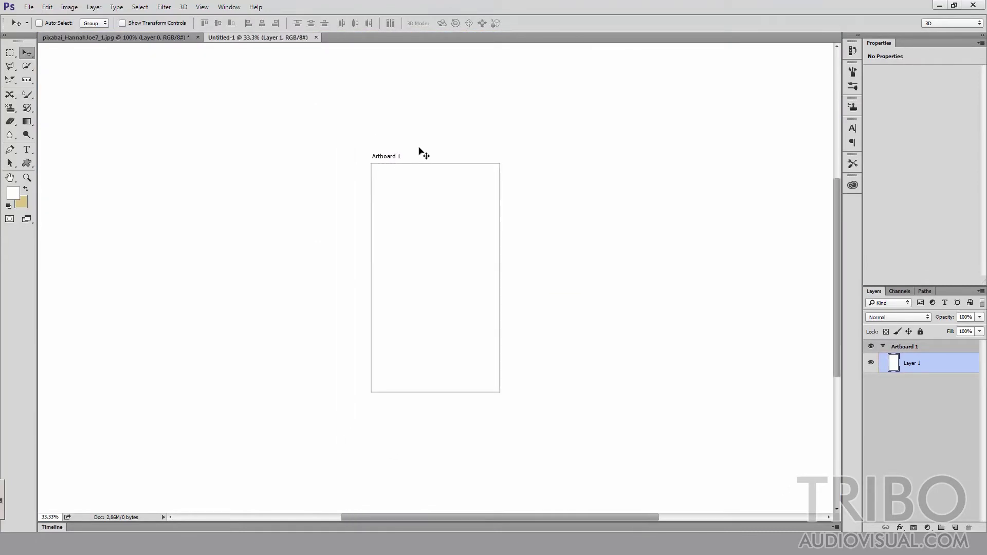
# Step: Fill Layer 1 of the artboard with mid grey #a1a1a1 using the Paint Bucket Tool
pyautogui.click(24, 119)
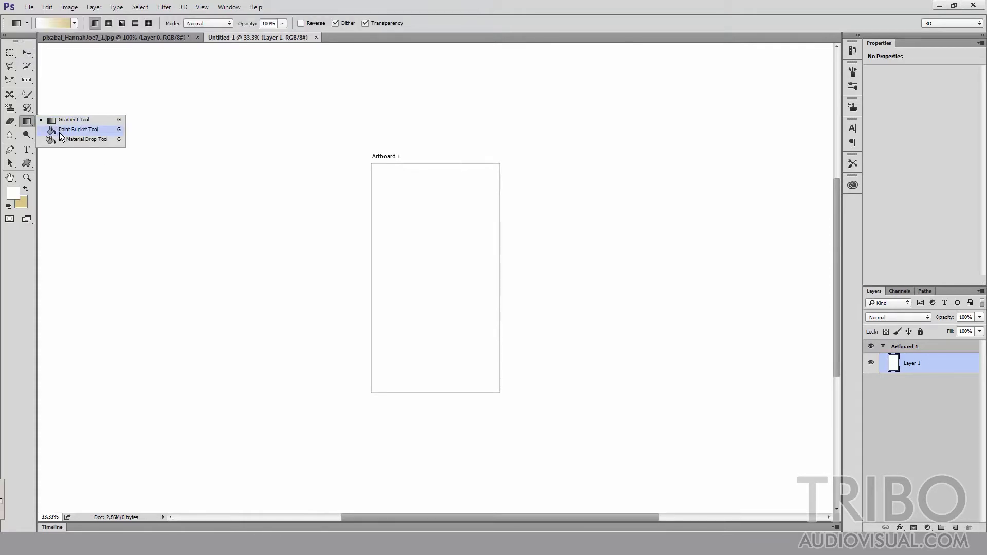
pyautogui.click(59, 131)
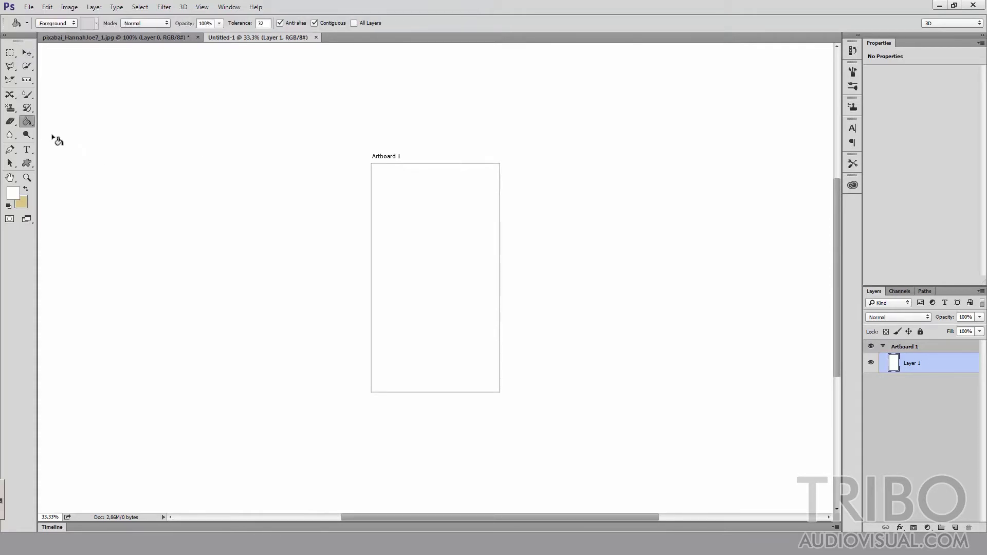
pyautogui.click(417, 248)
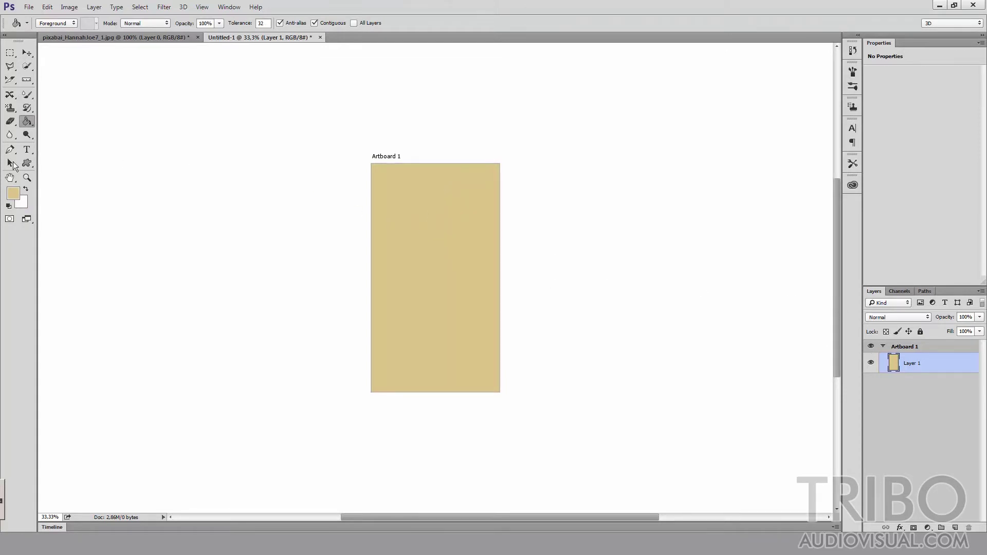
pyautogui.click(14, 193)
pyautogui.click(517, 233)
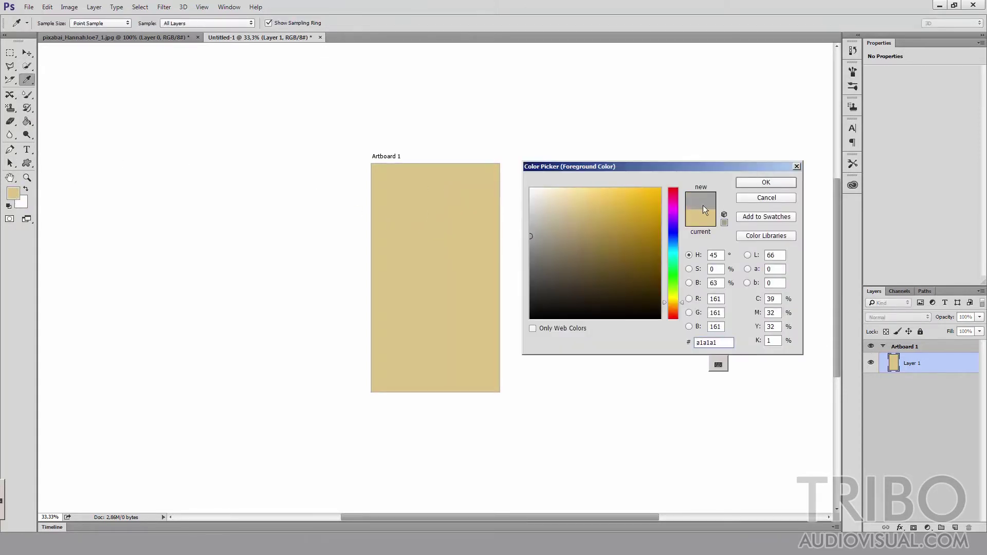
pyautogui.click(745, 182)
pyautogui.click(434, 243)
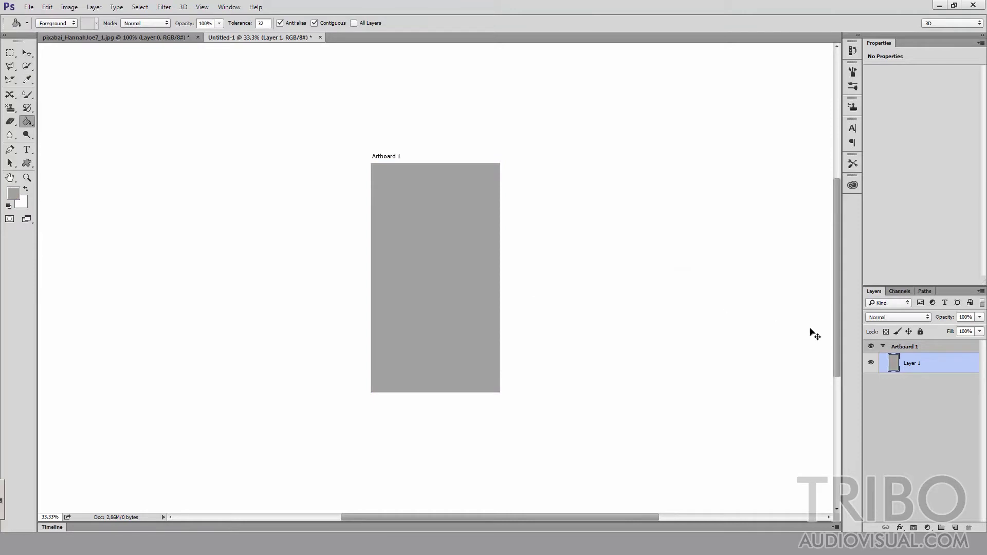
# Step: Duplicate the grey layer and fill the copy with dark grey #5d5d5d
pyautogui.hotkey('ctrl', 'j')
pyautogui.click(13, 194)
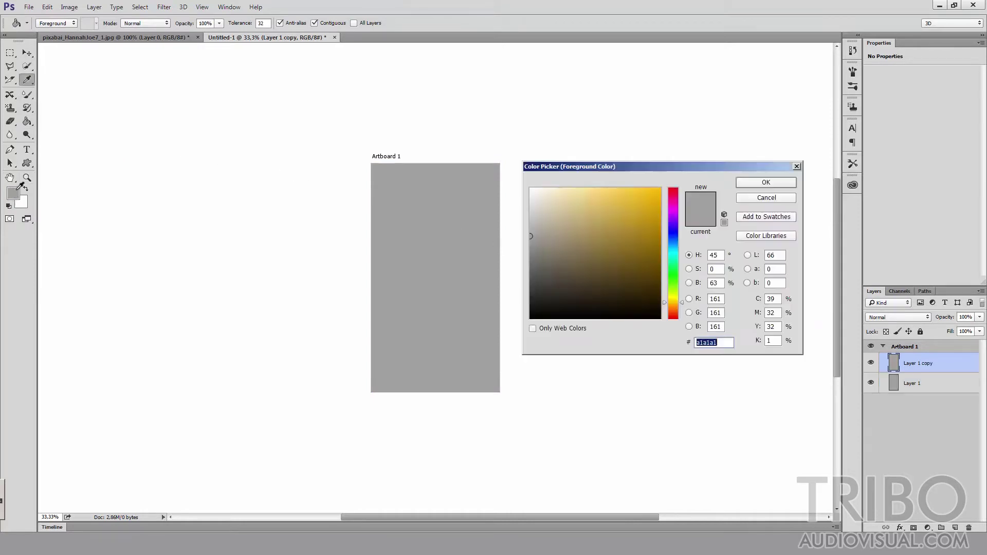
pyautogui.moveTo(533, 270); pyautogui.dragTo(514, 267)
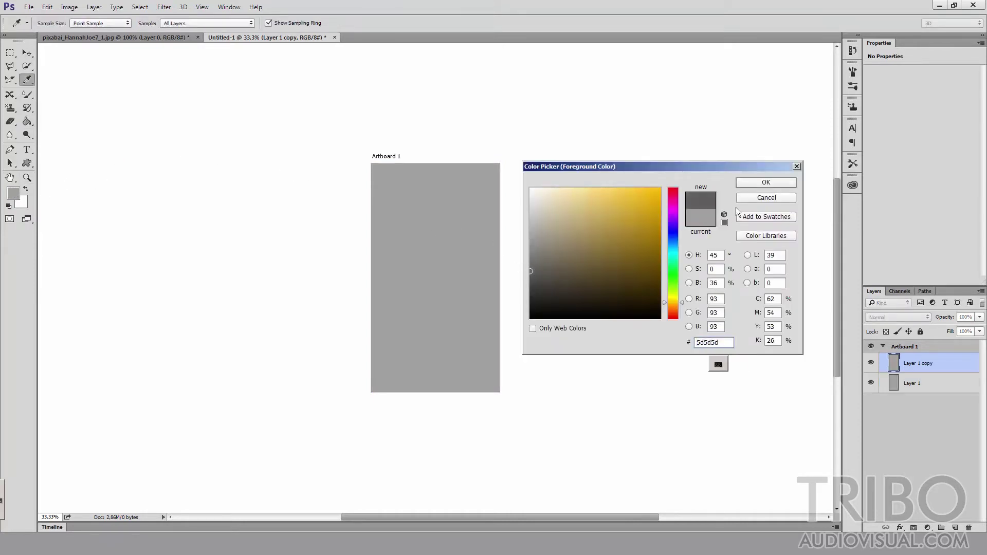
pyautogui.click(752, 183)
pyautogui.click(434, 226)
# Step: Free-transform the dark grey layer into a thin header band along the artboard's upper edge
pyautogui.press('v')
pyautogui.hotkey('ctrl', 't')
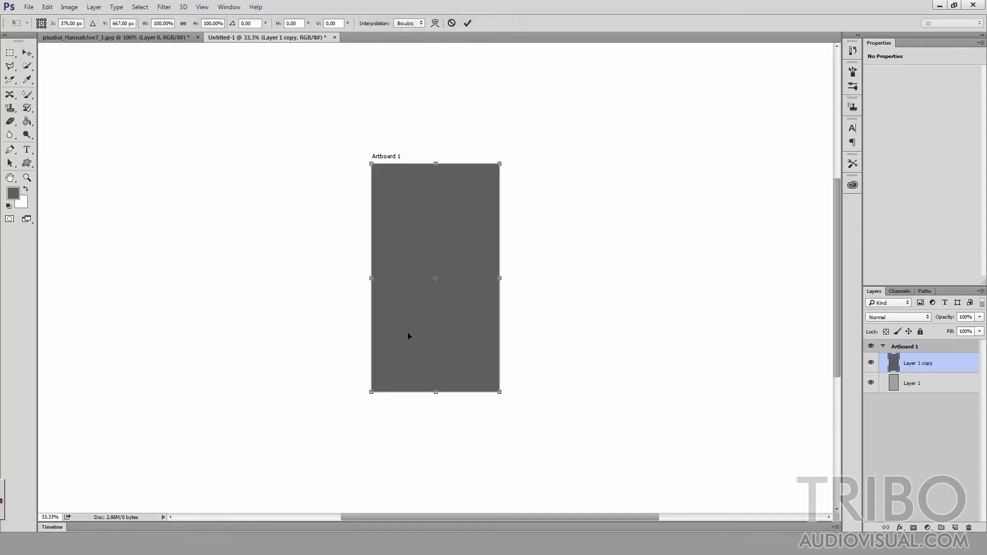
pyautogui.moveTo(436, 384); pyautogui.dragTo(454, 183)
pyautogui.press('Return')
# Step: Add the white text "iphone 1" to the header band and enlarge it to about 101 pt, filling the band's height
pyautogui.press('t')
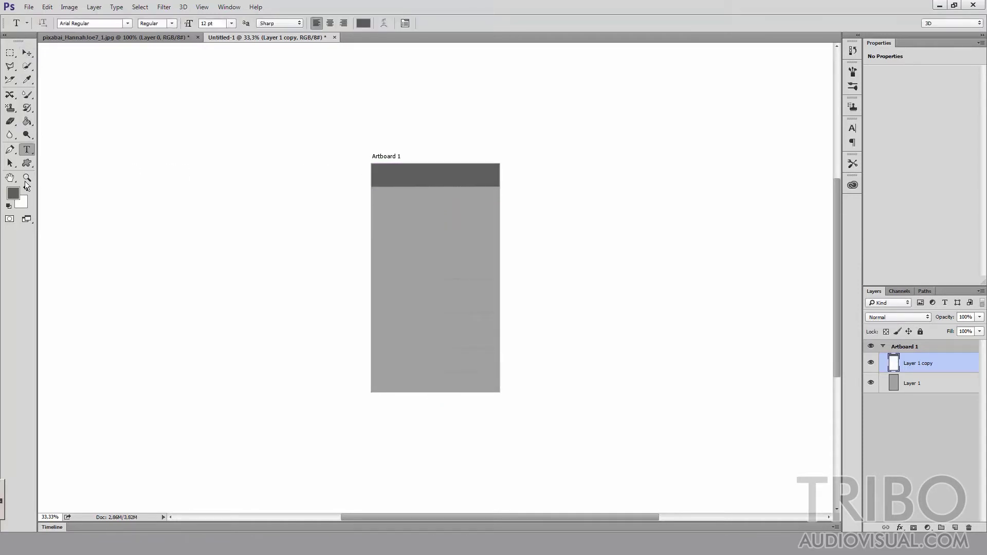
pyautogui.press('x')
pyautogui.click(421, 178)
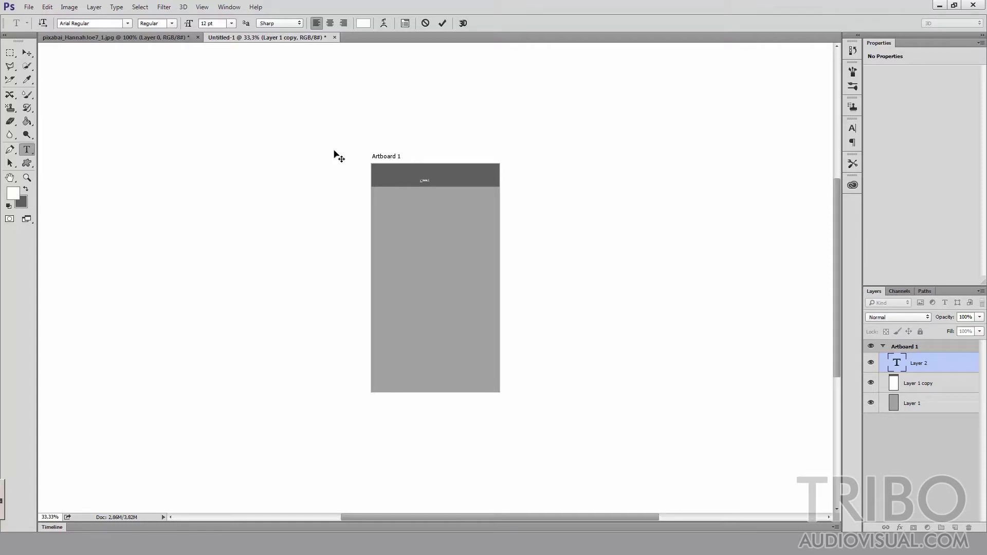
pyautogui.click(27, 53)
pyautogui.hotkey('ctrl', 't')
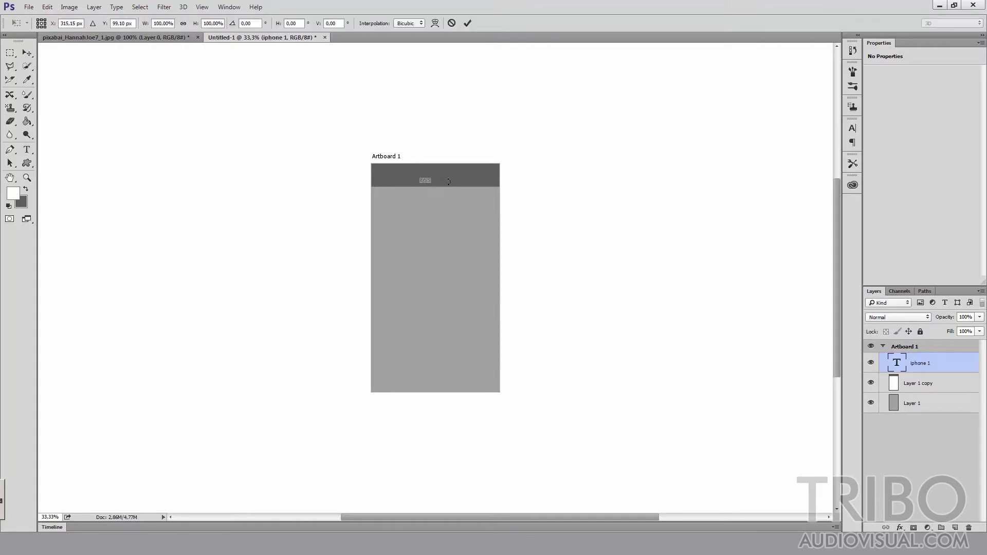
pyautogui.moveTo(428, 181); pyautogui.dragTo(476, 182)
pyautogui.press('Return')
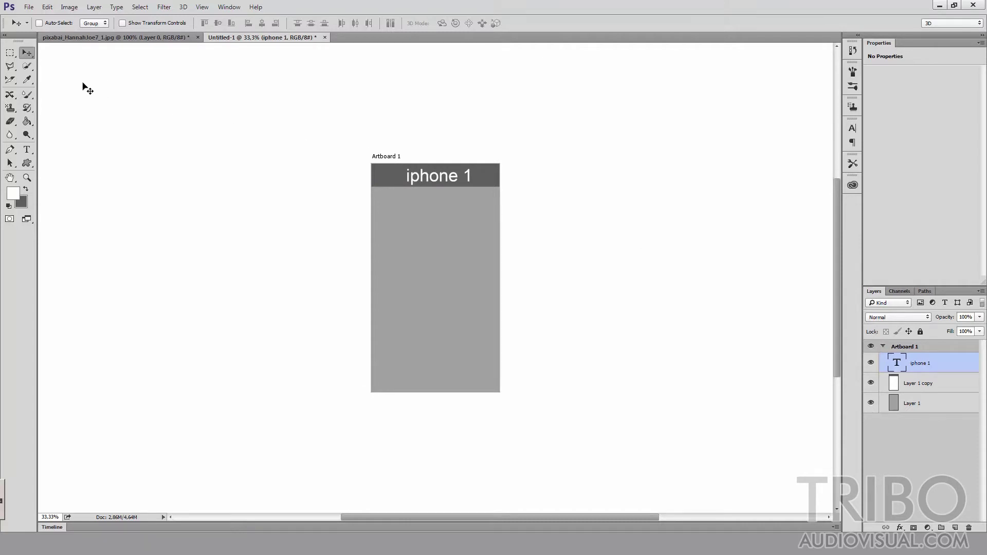
# Step: Draw a second artboard about 372 px high beside the first and set its width to 728 px
pyautogui.moveTo(26, 53); pyautogui.dragTo(52, 60)
pyautogui.moveTo(554, 177); pyautogui.dragTo(689, 227)
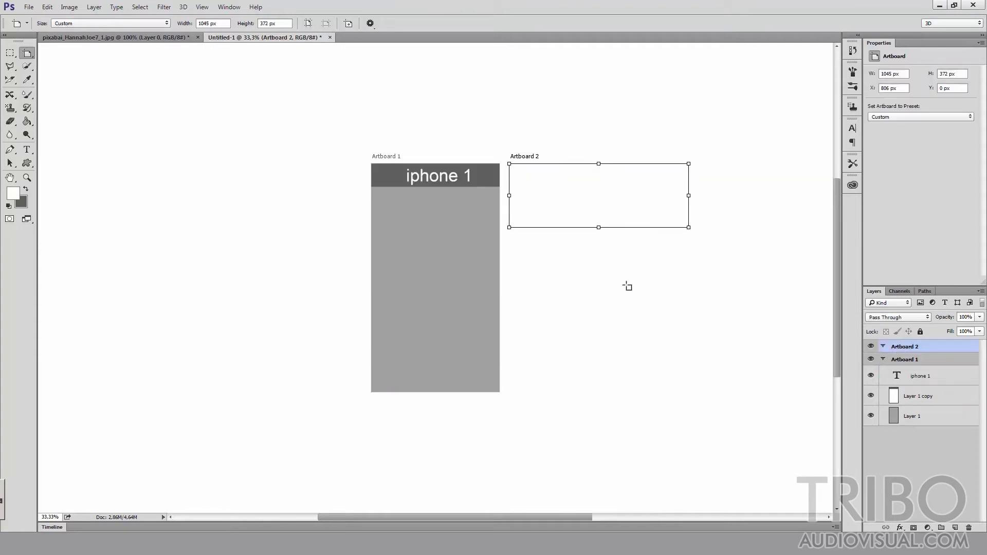
pyautogui.click(213, 23)
pyautogui.write('728')
pyautogui.press('Tab')
# Step: Place a new 728 × 90 px artboard directly below the second artboard
pyautogui.write('90')
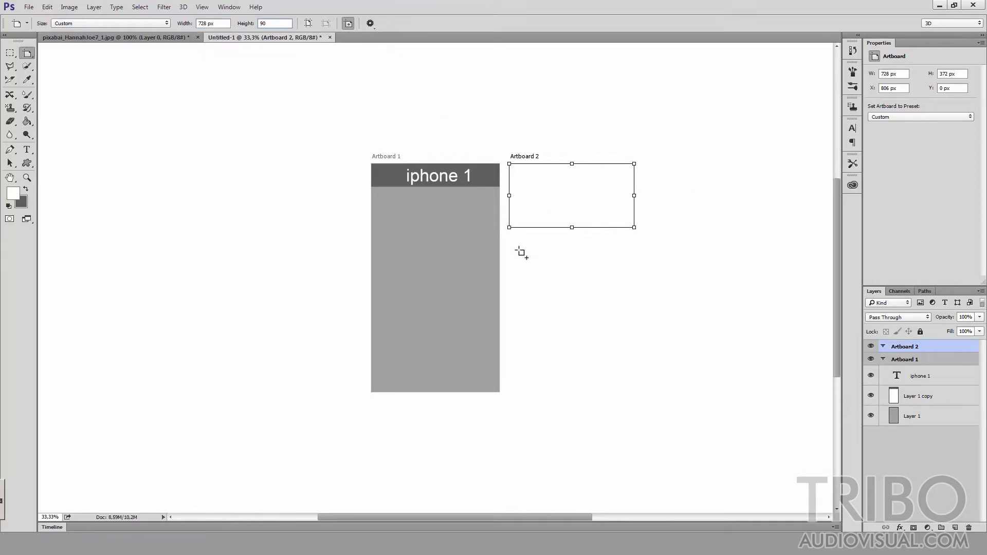
pyautogui.click(511, 240)
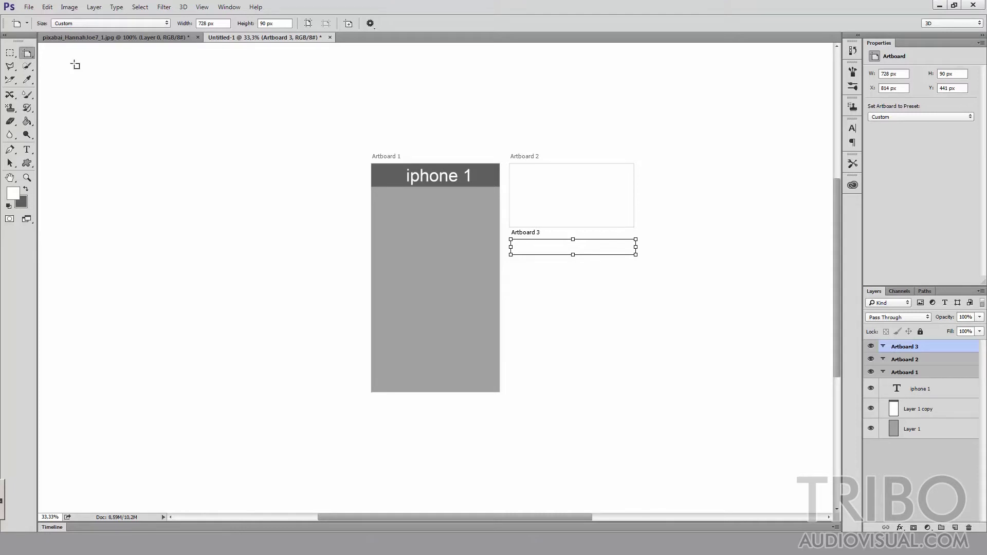
# Step: Duplicate Artboard 1 with its contents and place the copy on the free side of the original, aligned with it
pyautogui.click(28, 53)
pyautogui.click(56, 52)
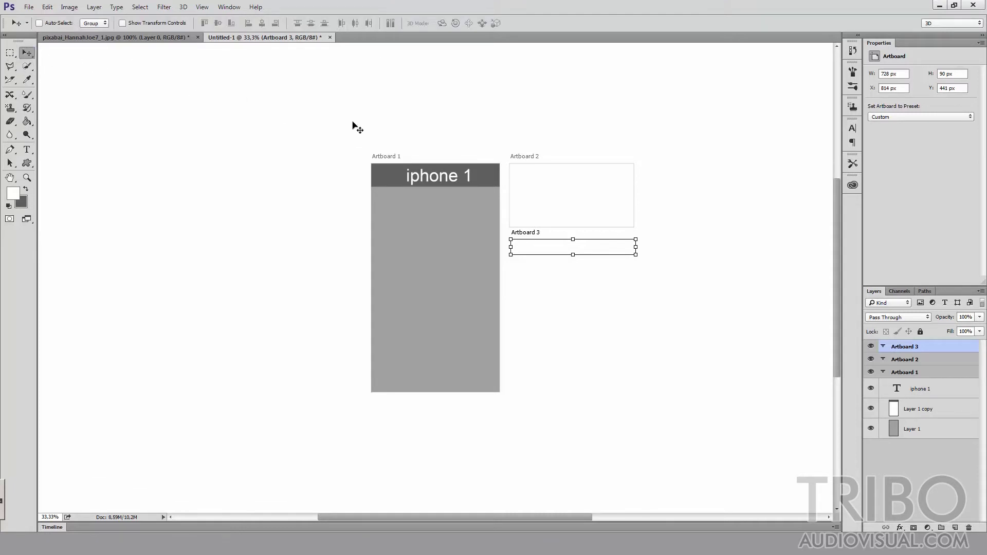
pyautogui.click(390, 157)
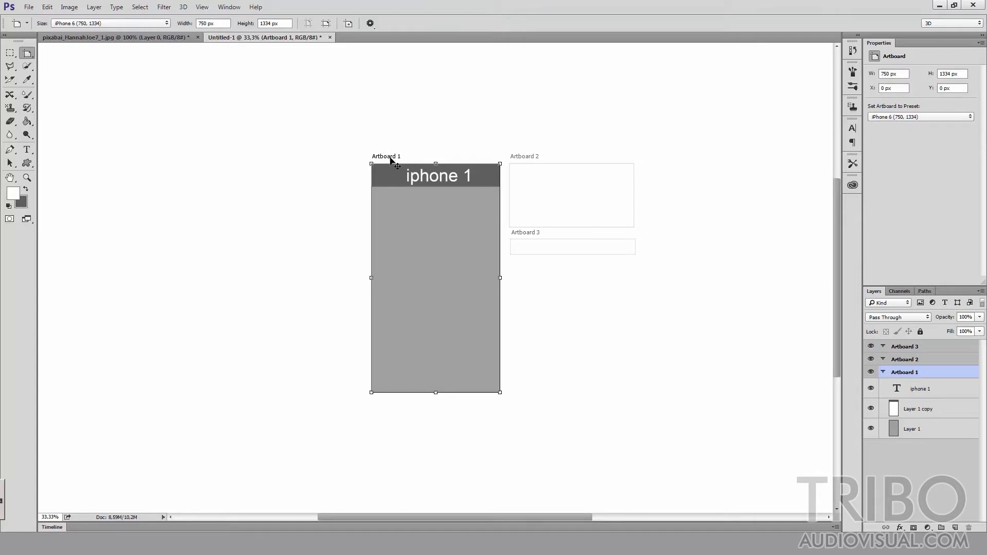
pyautogui.moveTo(390, 157); pyautogui.dragTo(206, 158)
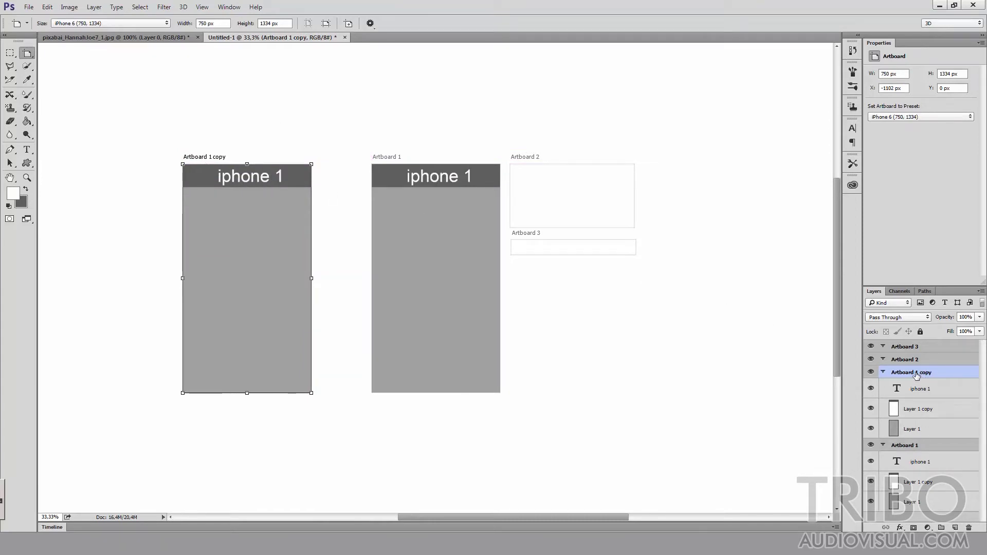
# Step: Fill the background layer of the copied artboard with muted red #ab7777
pyautogui.click(895, 430)
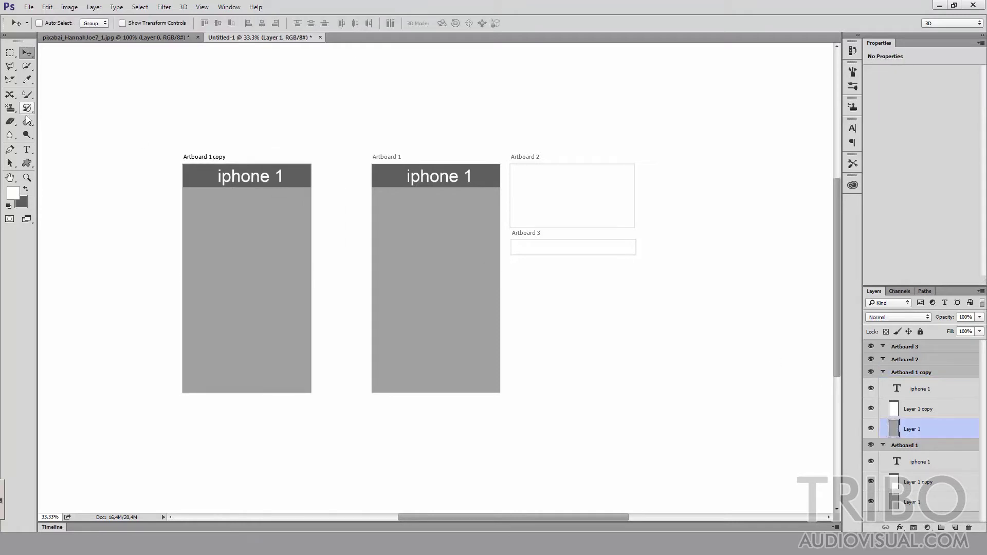
pyautogui.click(13, 194)
pyautogui.click(569, 231)
pyautogui.click(750, 185)
pyautogui.press('g')
pyautogui.click(265, 242)
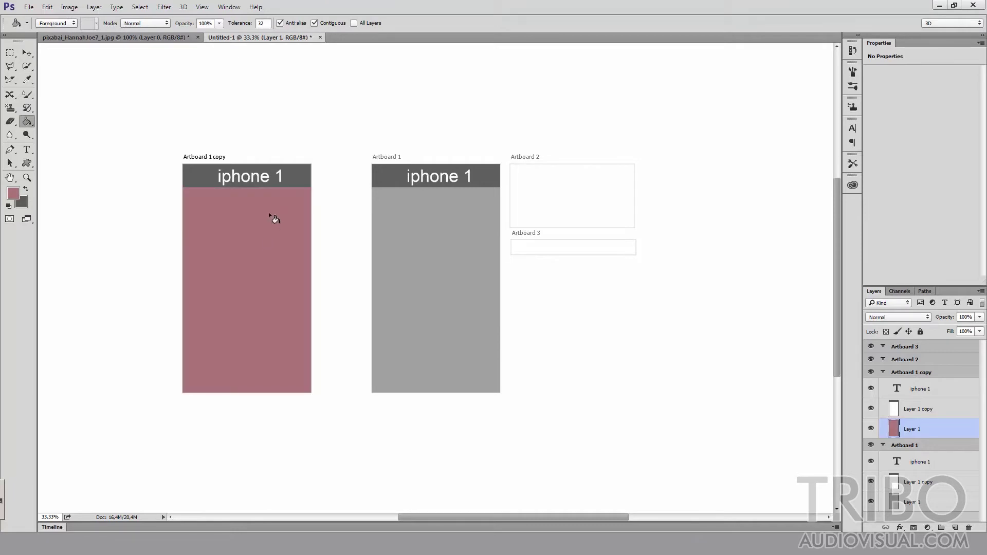
# Step: Fill the header band of the copied artboard with a saturated red
pyautogui.click(13, 194)
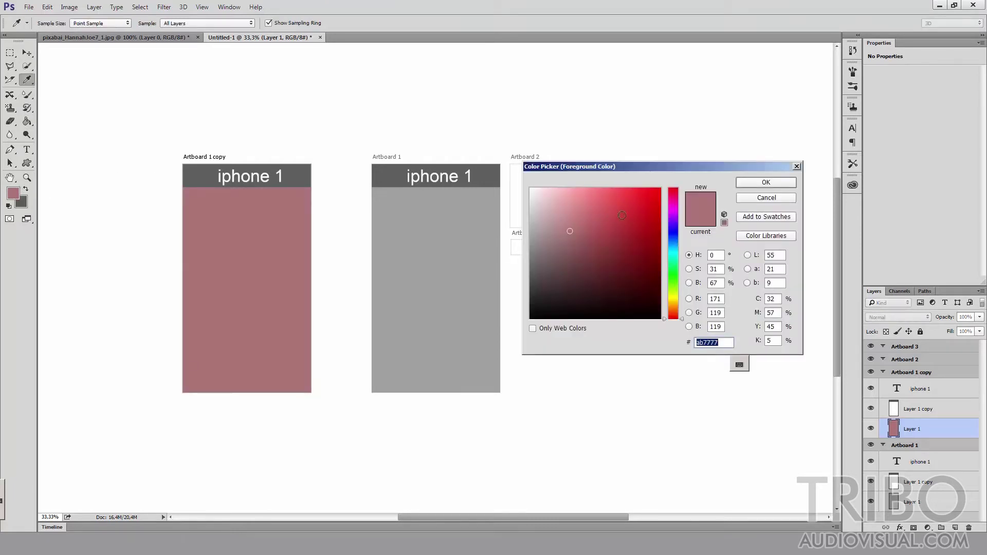
pyautogui.click(622, 215)
pyautogui.click(766, 182)
pyautogui.click(918, 409)
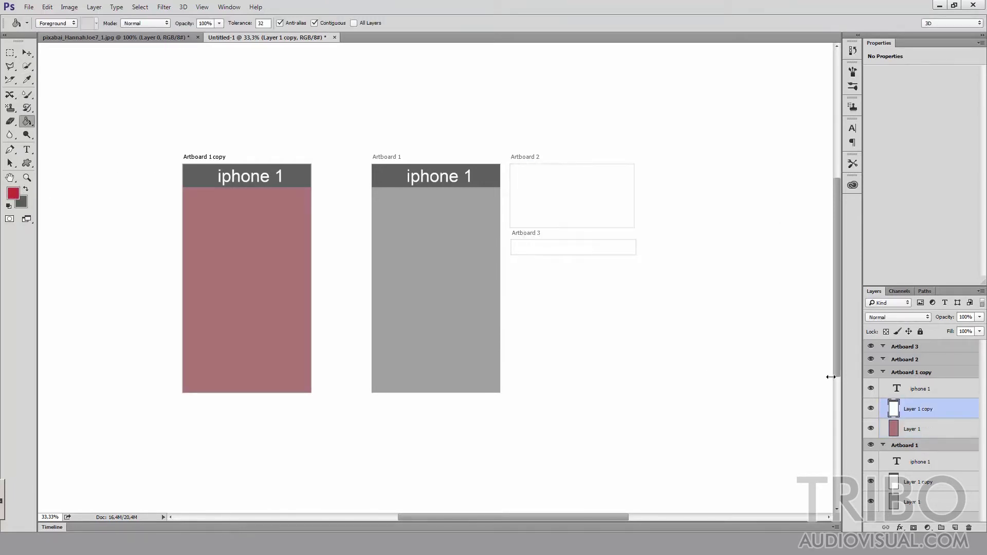
pyautogui.click(302, 176)
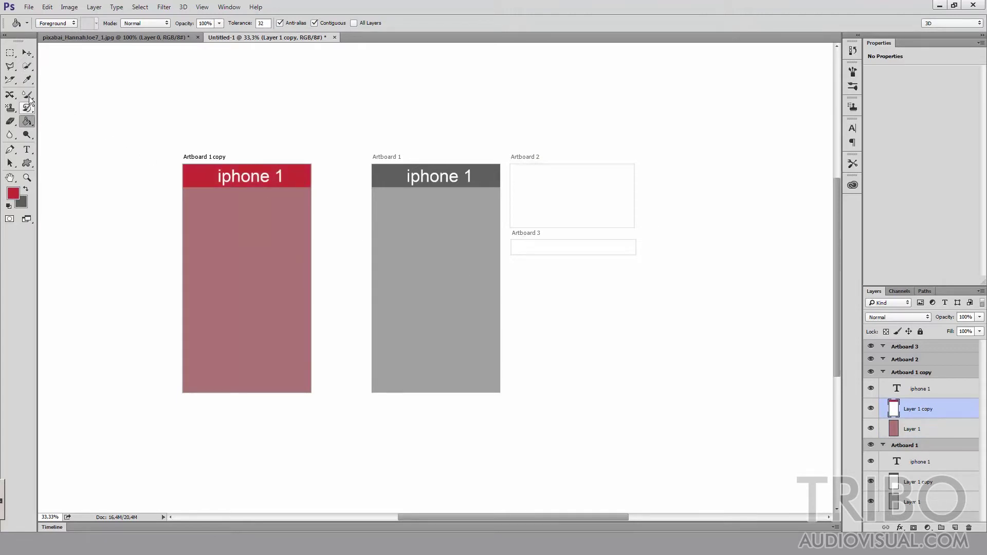
# Step: Change the header text of the copied artboard to "iphone 2"
pyautogui.click(27, 149)
pyautogui.doubleClick(301, 176)
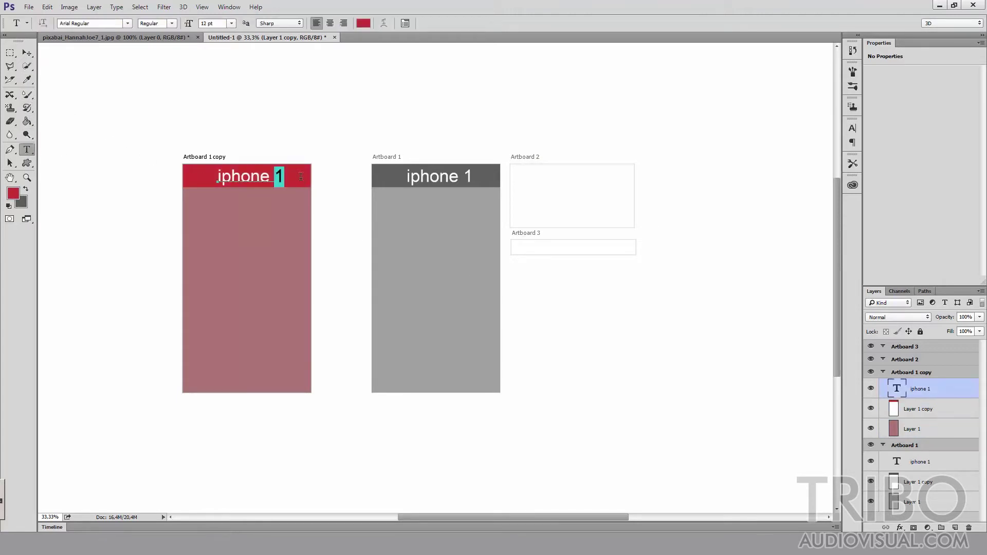
pyautogui.write('2')
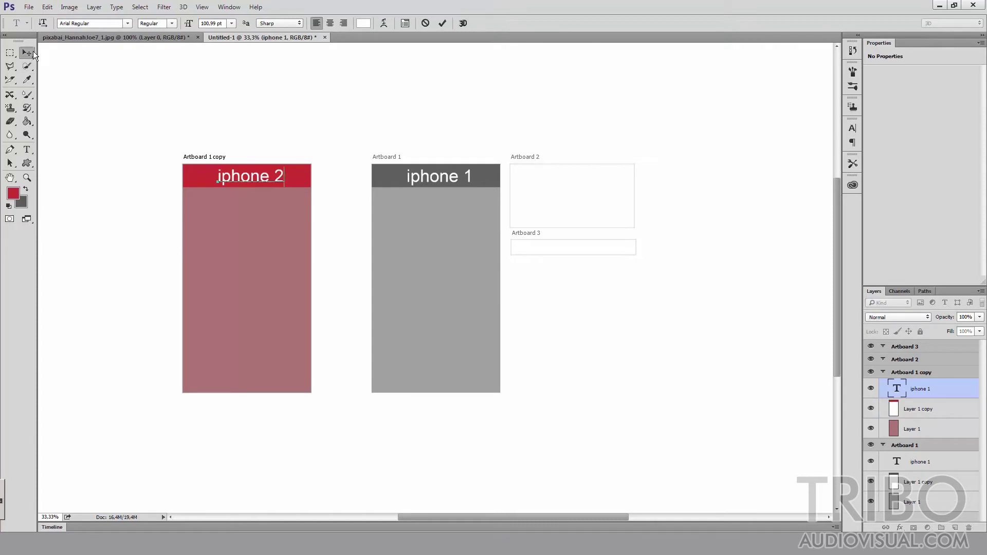
pyautogui.click(33, 52)
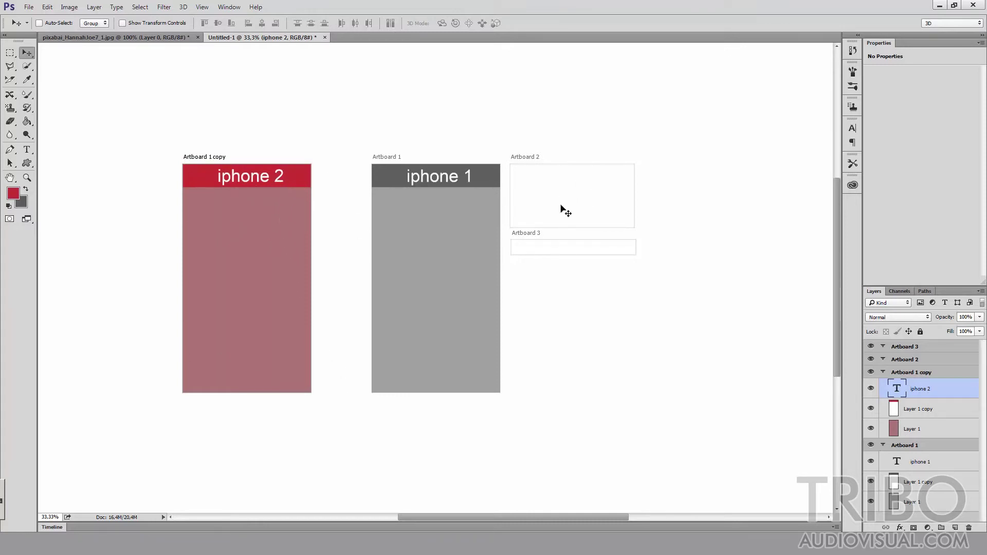
# Step: Move the muted red background layer from the copied phone artboard into Artboard 2 and duplicate it to cover the whole artboard
pyautogui.click(898, 432)
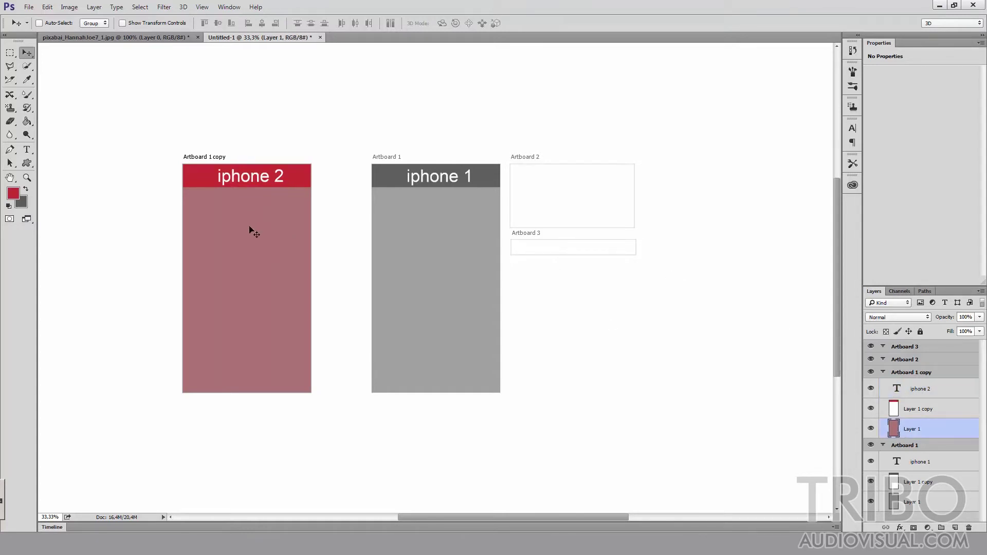
pyautogui.moveTo(250, 230); pyautogui.dragTo(572, 189)
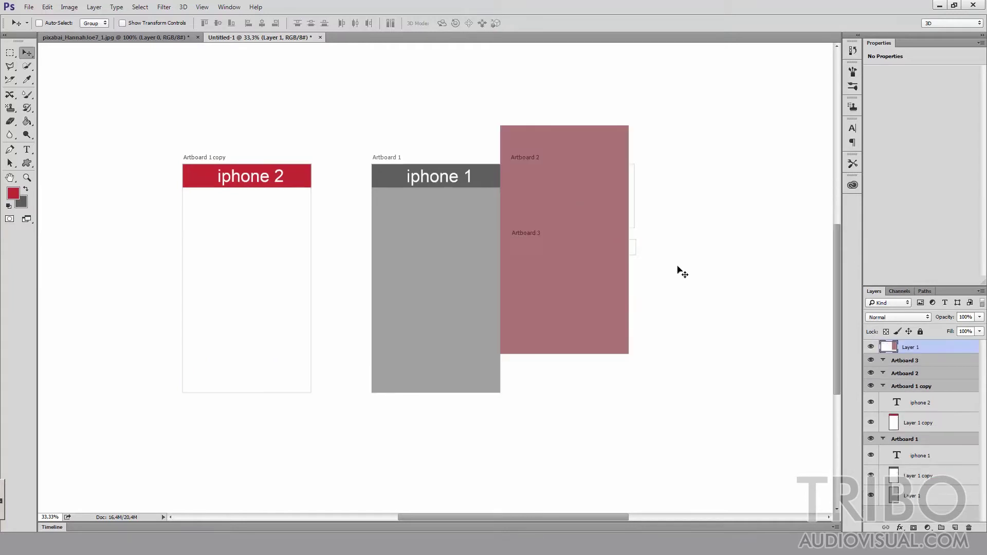
pyautogui.moveTo(902, 348); pyautogui.dragTo(910, 375)
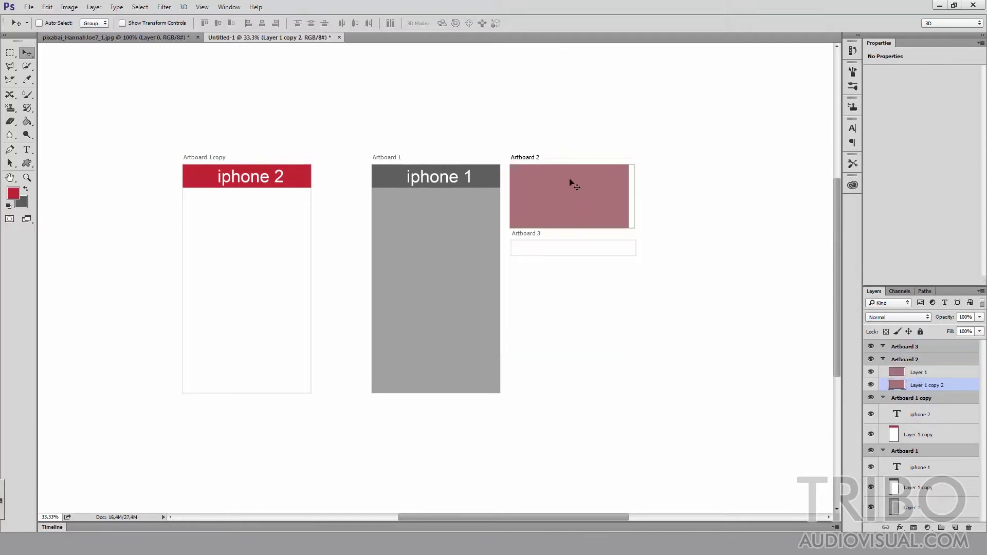
pyautogui.moveTo(569, 195); pyautogui.dragTo(648, 205)
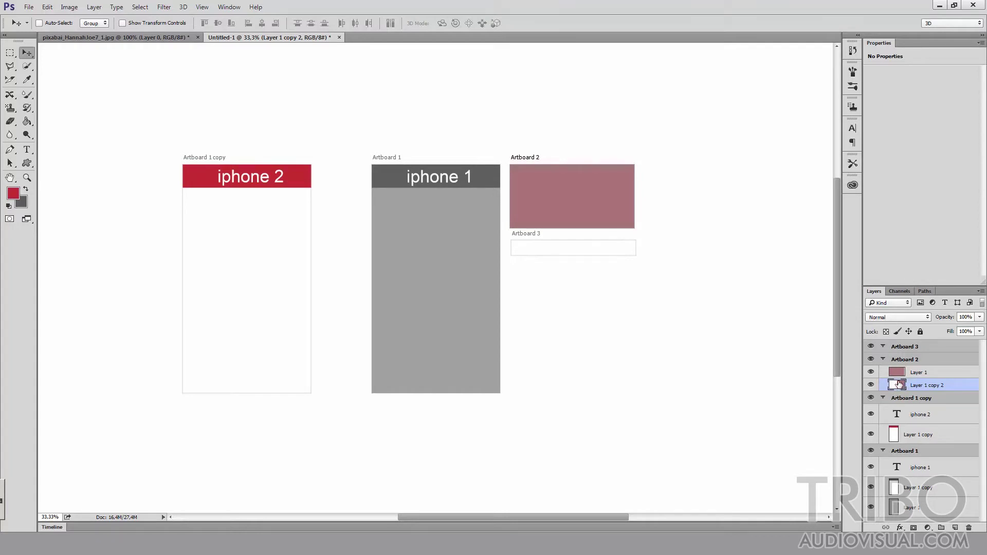
# Step: Copy the muted red layer from Artboard 2 into Artboard 3 and shift it to fill the narrow banner
pyautogui.moveTo(902, 387); pyautogui.dragTo(907, 351)
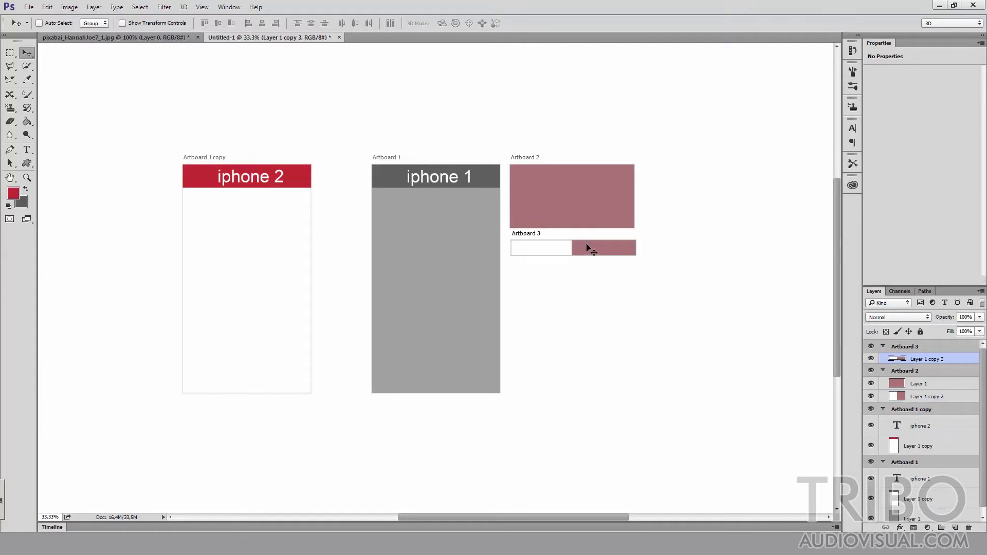
pyautogui.moveTo(591, 247); pyautogui.dragTo(527, 242)
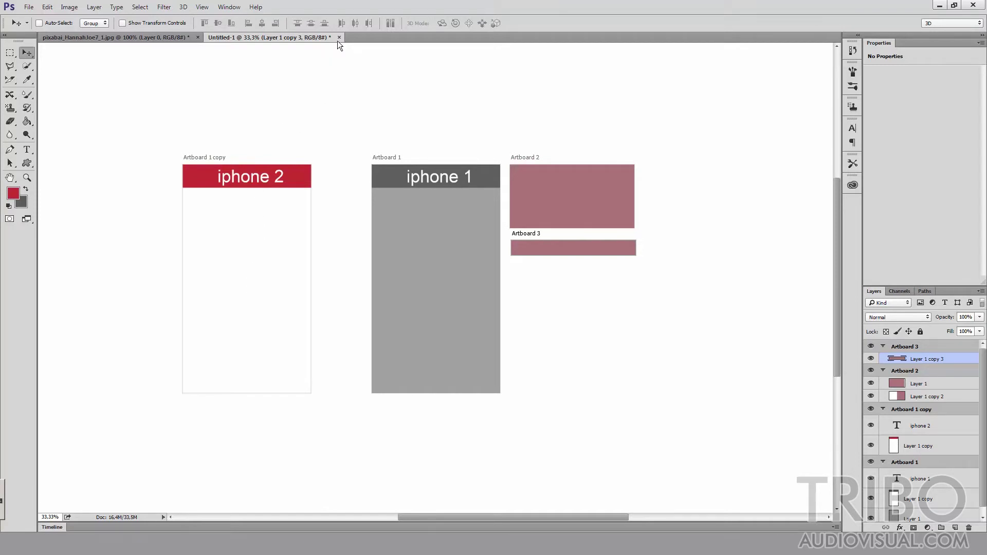
# Step: Close the untitled artboard document without saving it
pyautogui.click(339, 38)
pyautogui.click(494, 204)
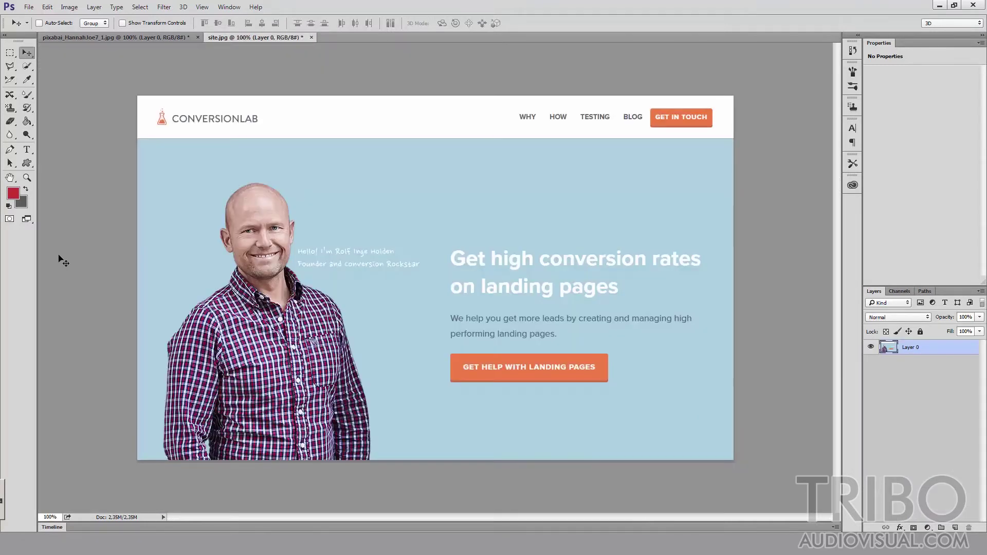
# Step: Draw adjoining Slice tool slices around the WHY, HOW, TESTING and BLOG header links, plus one around the GET IN TOUCH button
pyautogui.click(11, 68)
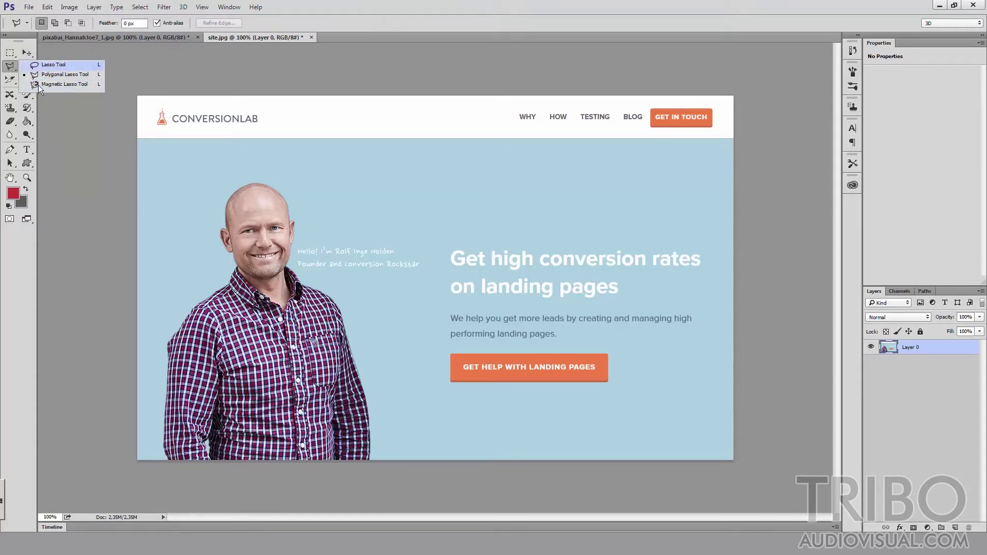
pyautogui.click(26, 66)
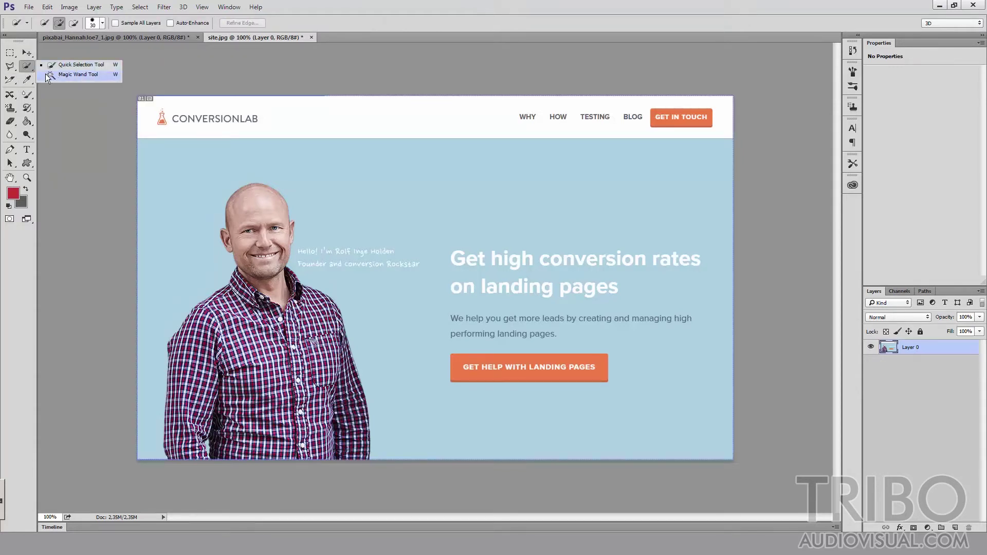
pyautogui.click(10, 79)
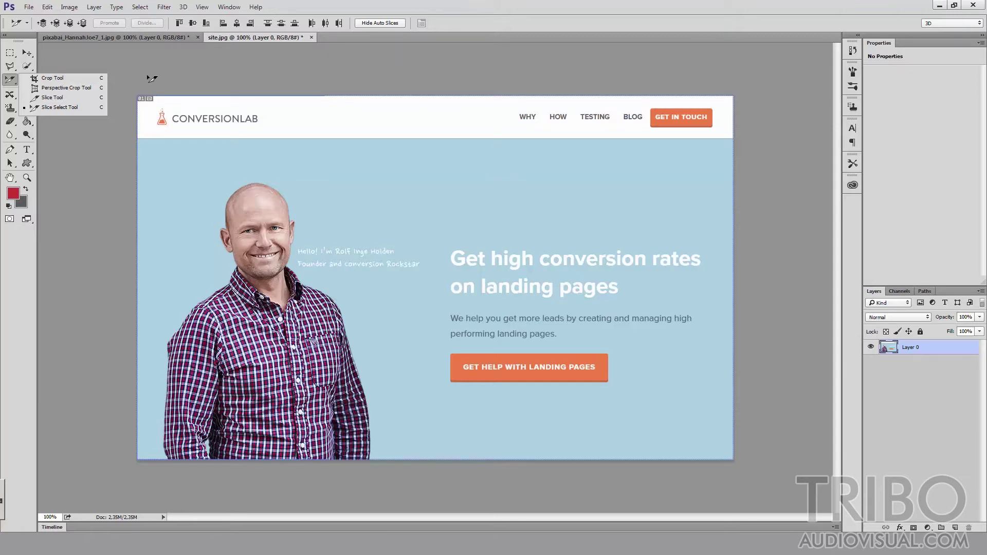
pyautogui.click(68, 98)
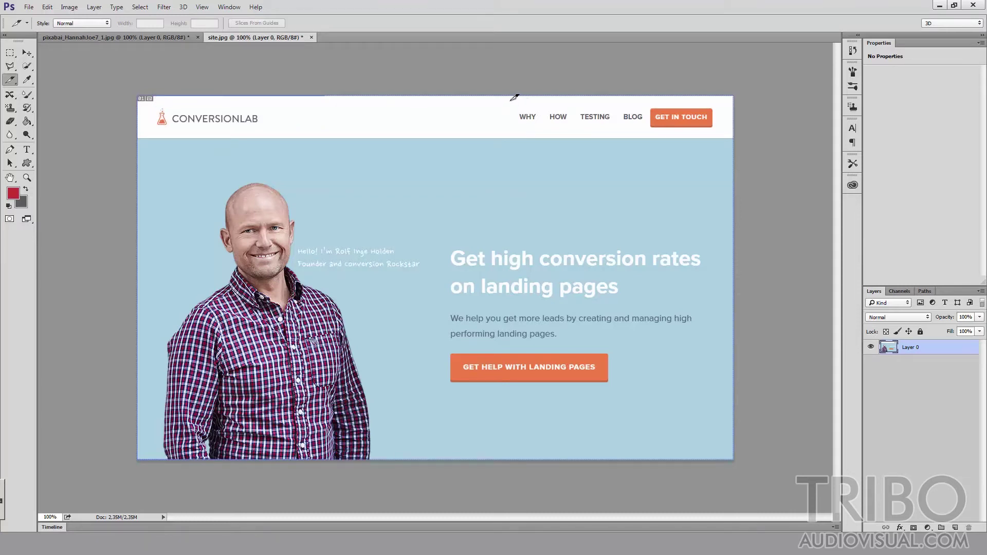
pyautogui.moveTo(512, 95); pyautogui.dragTo(543, 138)
pyautogui.moveTo(576, 95); pyautogui.dragTo(544, 138)
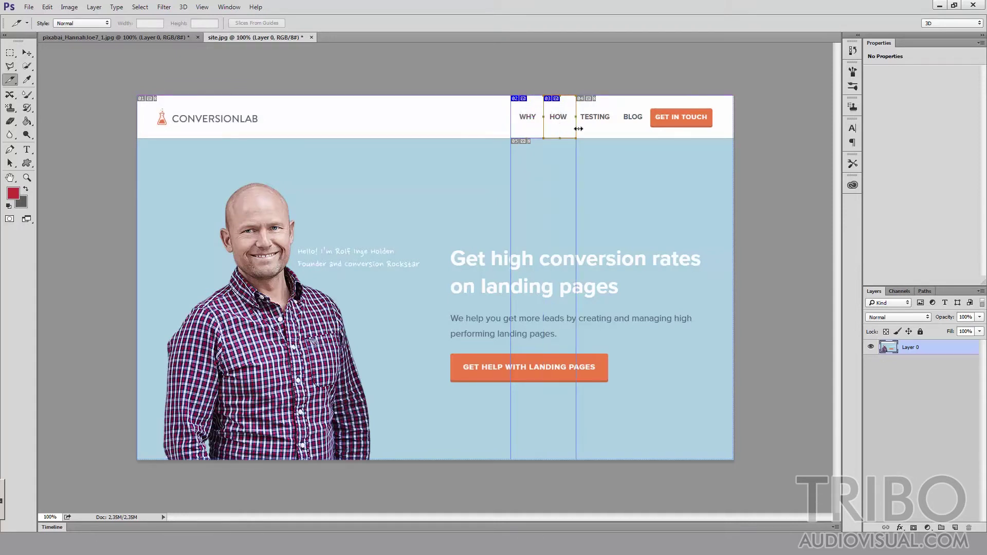
pyautogui.moveTo(615, 95); pyautogui.dragTo(576, 138)
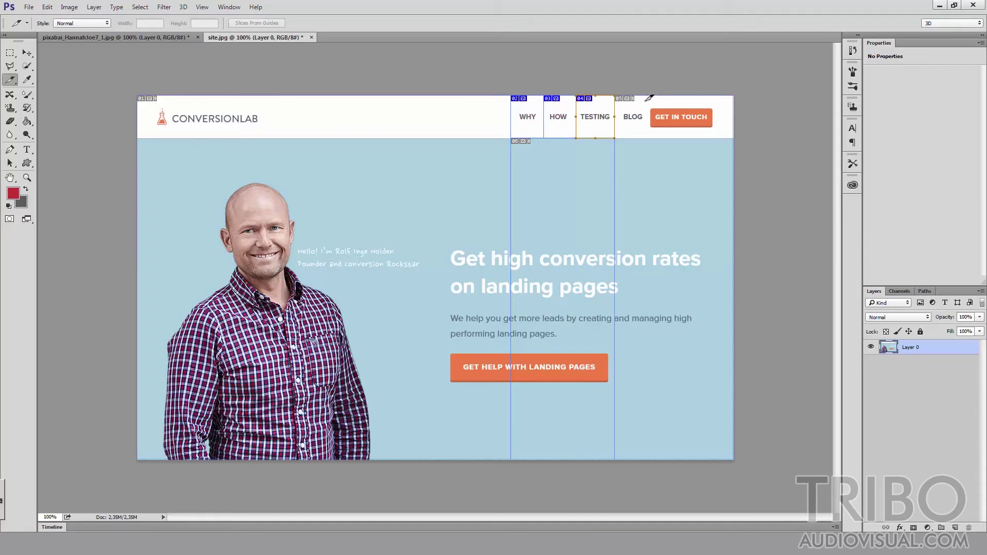
pyautogui.moveTo(647, 96); pyautogui.dragTo(615, 138)
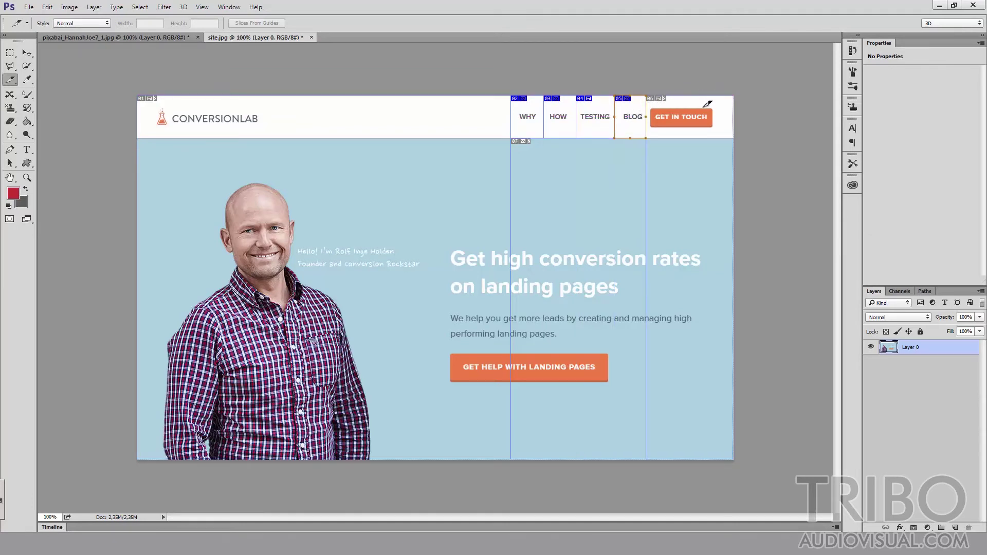
pyautogui.moveTo(714, 108); pyautogui.dragTo(650, 128)
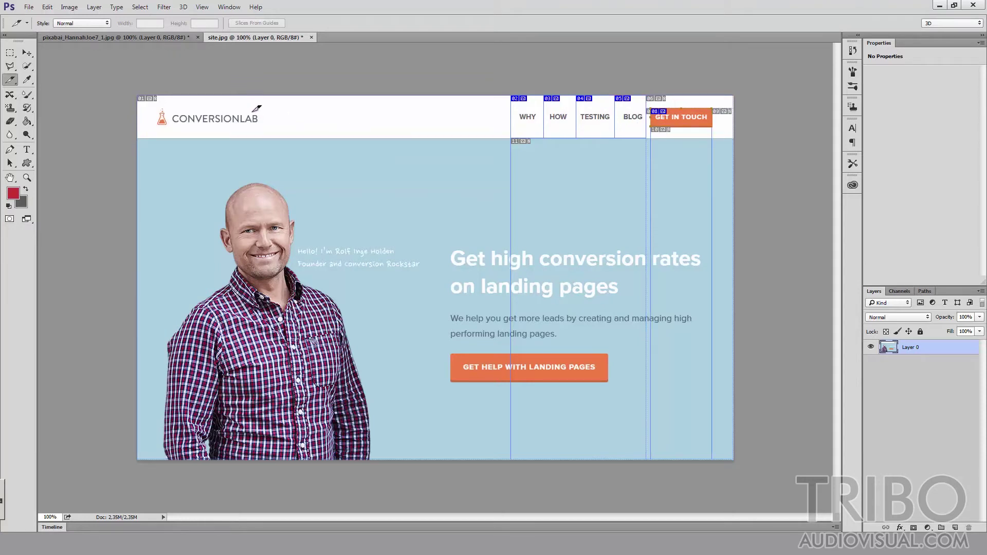
# Step: Draw a slice around the CONVERSIONLAB logo and another around the portrait area with its handwritten caption
pyautogui.moveTo(266, 96); pyautogui.dragTo(145, 137)
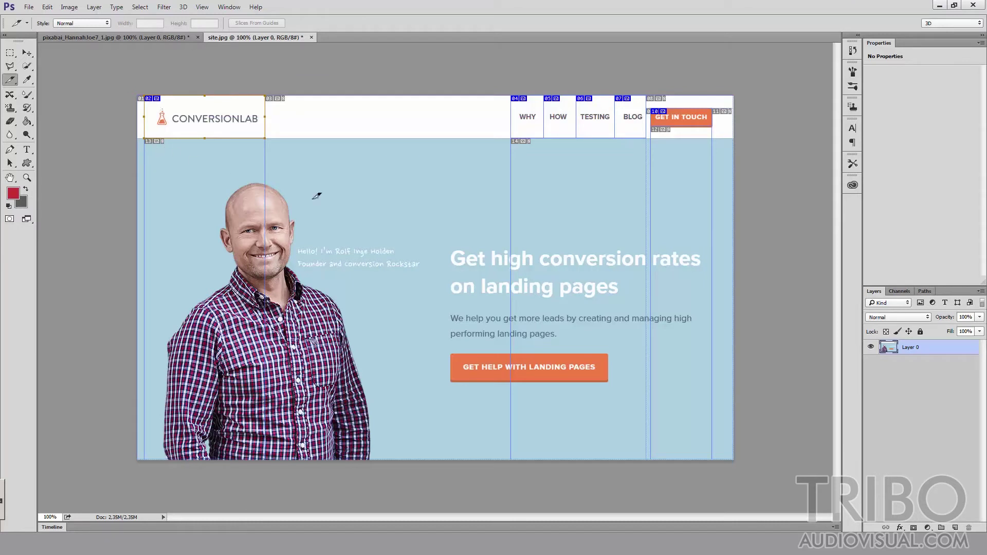
pyautogui.moveTo(435, 163); pyautogui.dragTo(154, 452)
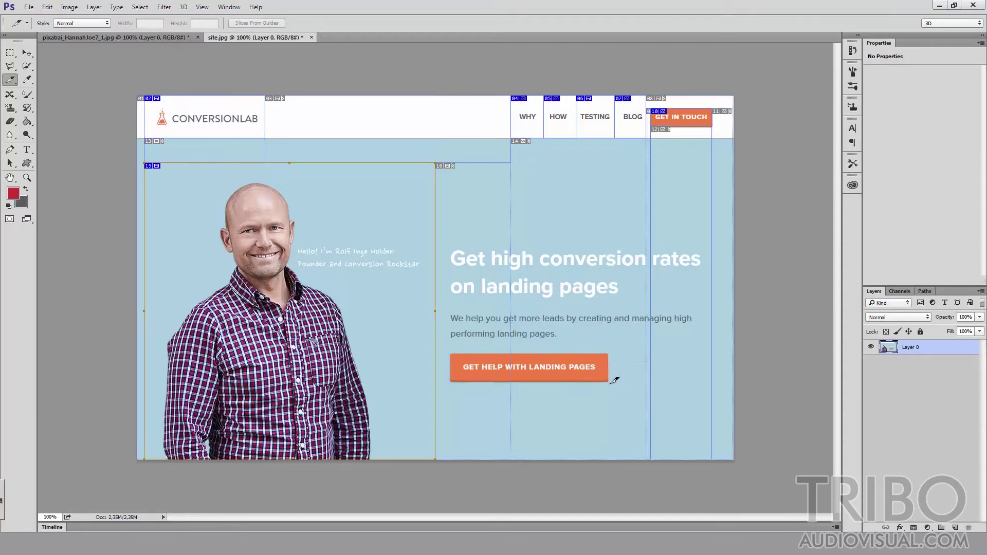
# Step: Draw separate slices around the GET HELP WITH LANDING PAGES button, the paragraph above it and the large white headline
pyautogui.moveTo(615, 381); pyautogui.dragTo(610, 383)
pyautogui.moveTo(451, 312); pyautogui.dragTo(694, 343)
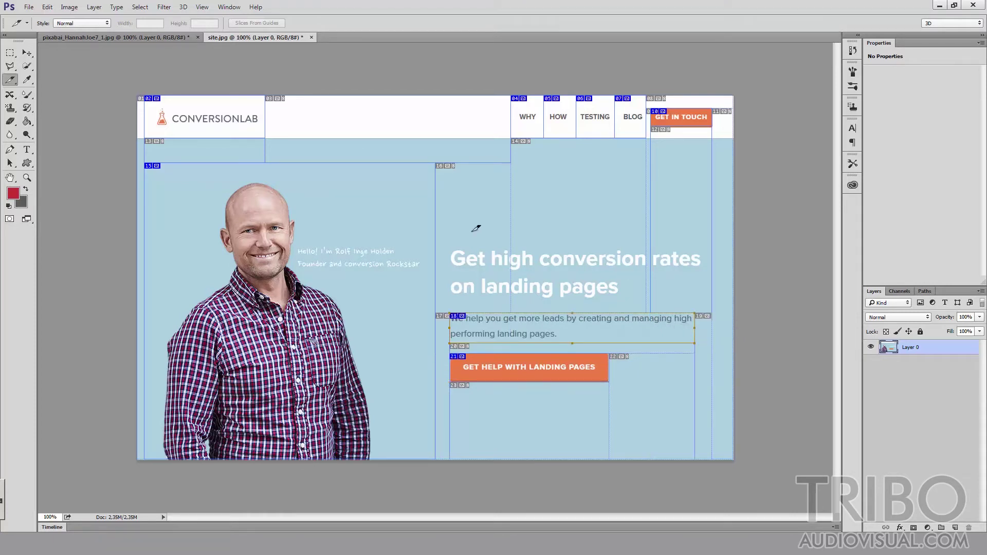
pyautogui.moveTo(446, 242); pyautogui.dragTo(712, 307)
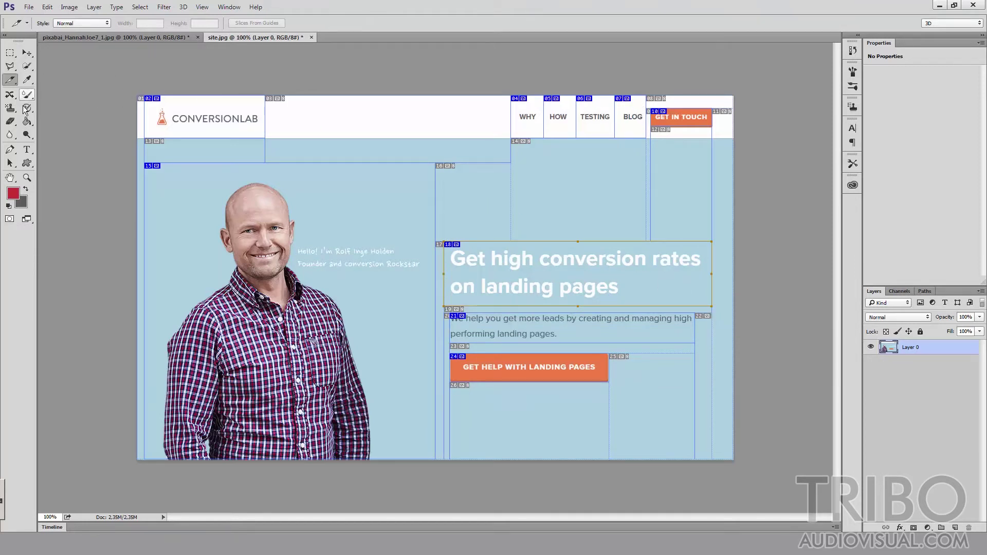
# Step: With the Slice Select tool, narrow the BLOG slice on the side facing TESTING and widen the TESTING slice to meet it
pyautogui.rightClick(14, 80)
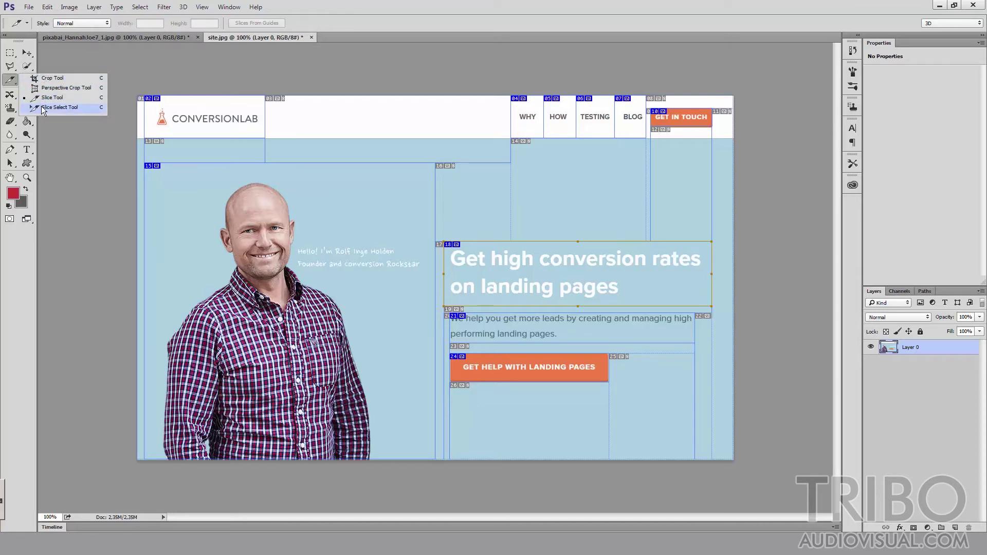
pyautogui.click(66, 108)
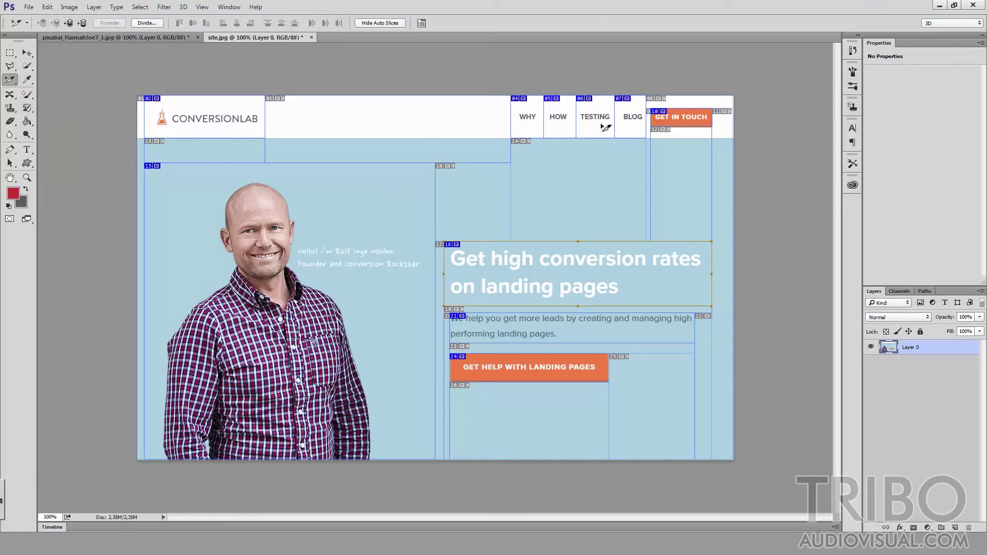
pyautogui.click(622, 124)
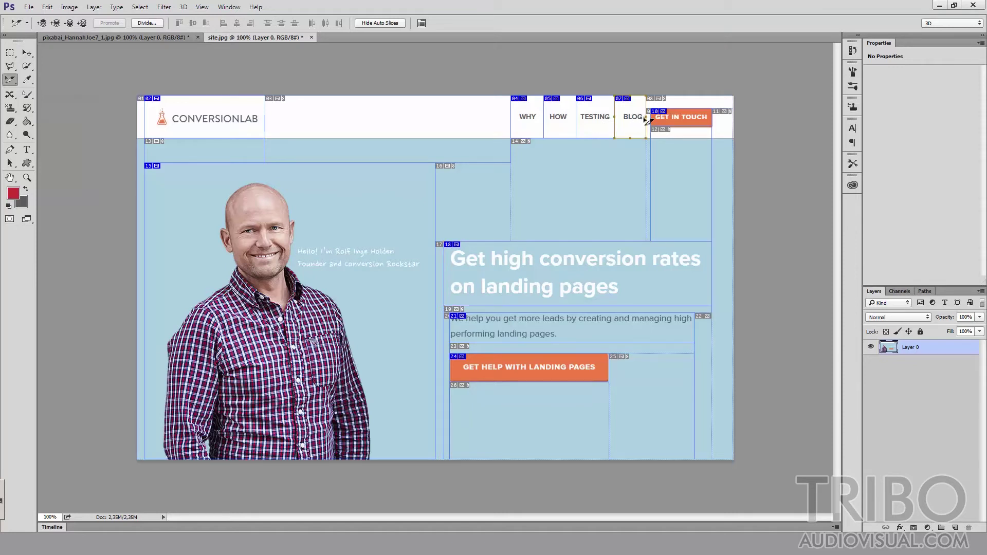
pyautogui.moveTo(615, 117); pyautogui.dragTo(619, 117)
pyautogui.click(612, 126)
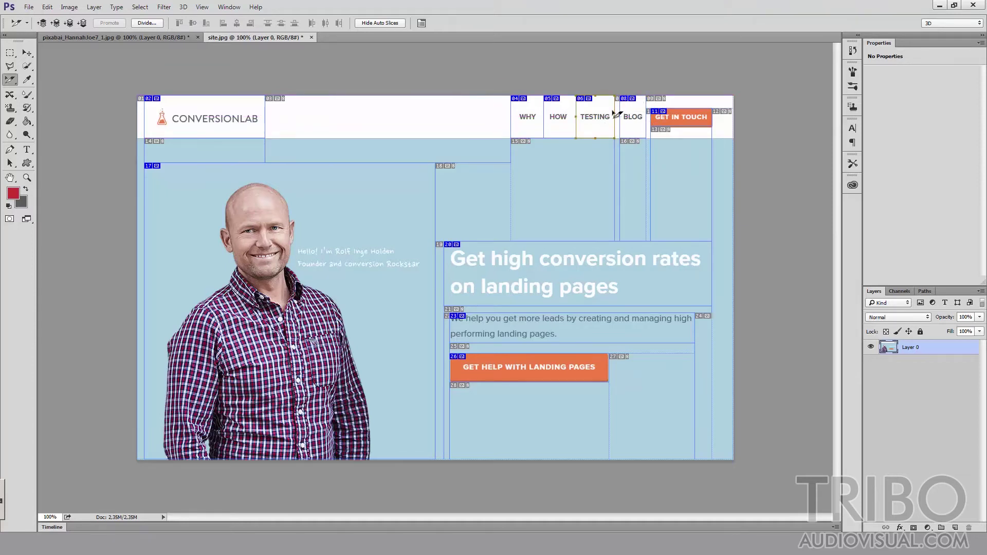
pyautogui.moveTo(614, 115); pyautogui.dragTo(619, 117)
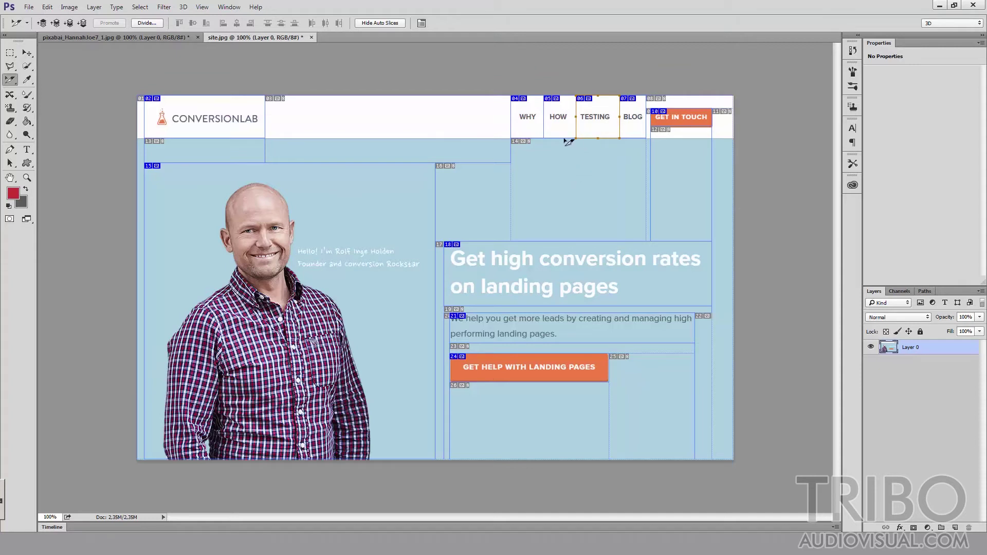
# Step: Export all slices with Save for Web in JPEG format, images only, as site.jpg in the exportados folder
pyautogui.click(27, 53)
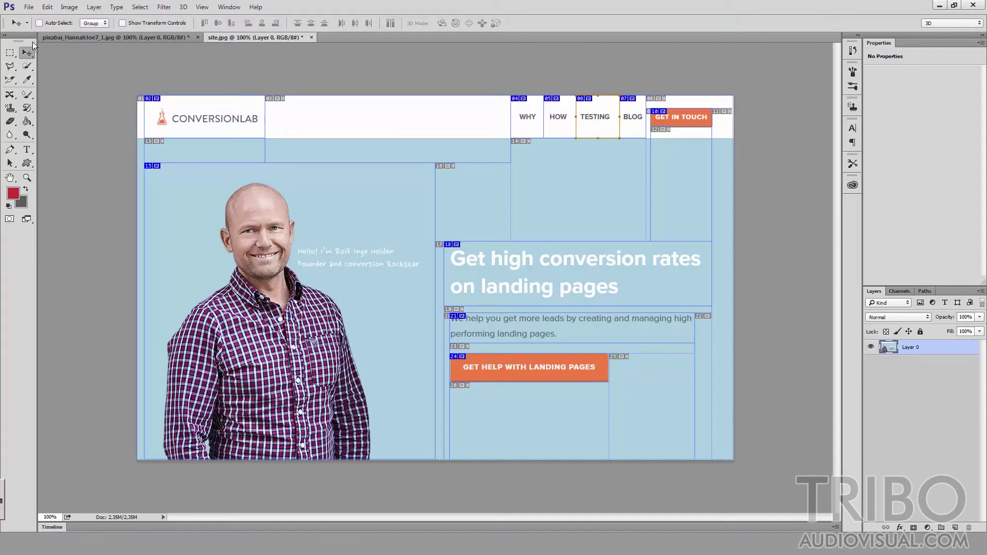
pyautogui.click(29, 6)
pyautogui.moveTo(45, 143)
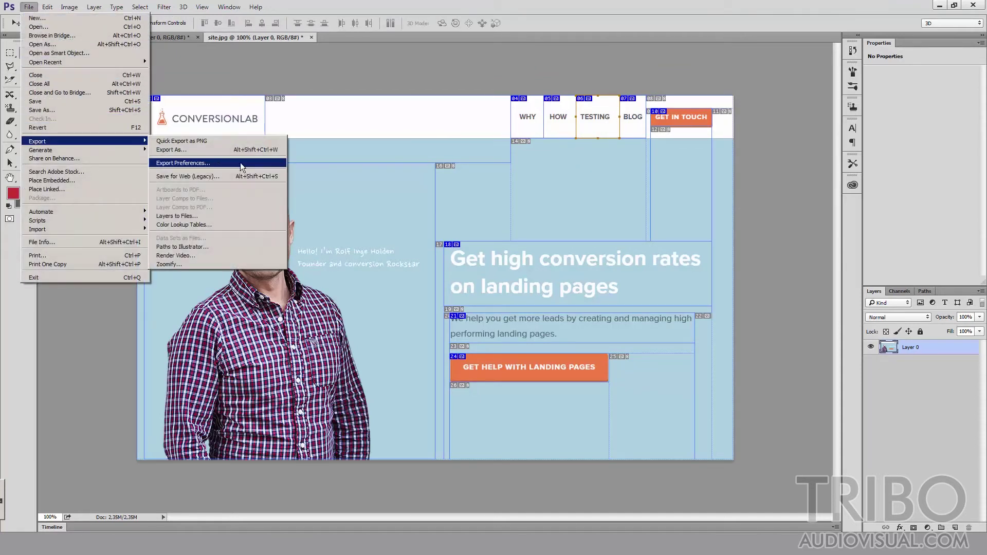
pyautogui.click(210, 177)
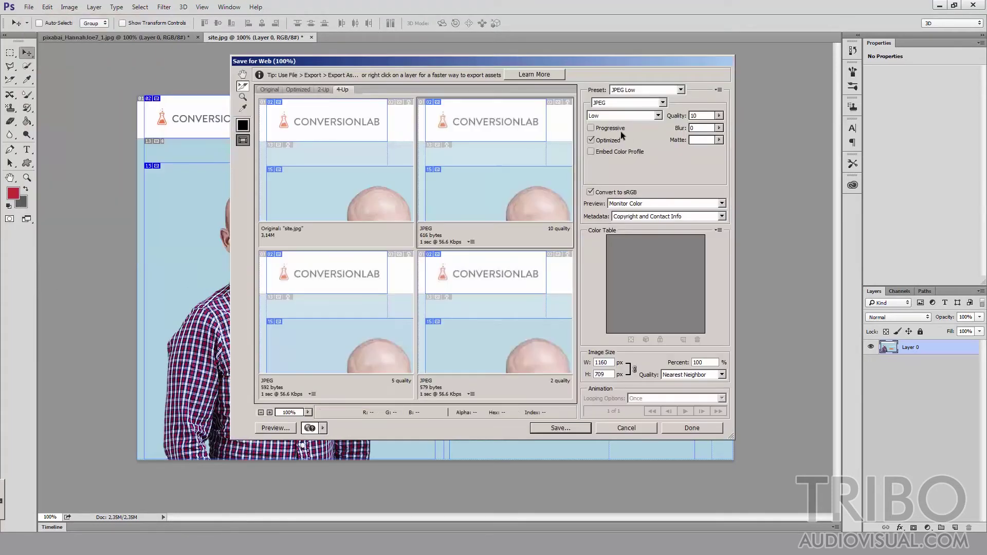
pyautogui.click(619, 106)
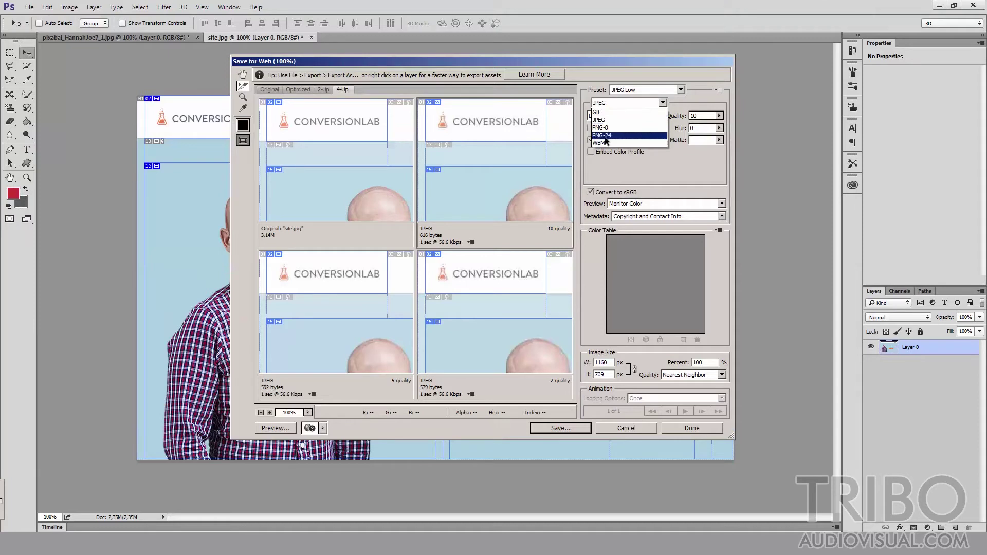
pyautogui.click(599, 119)
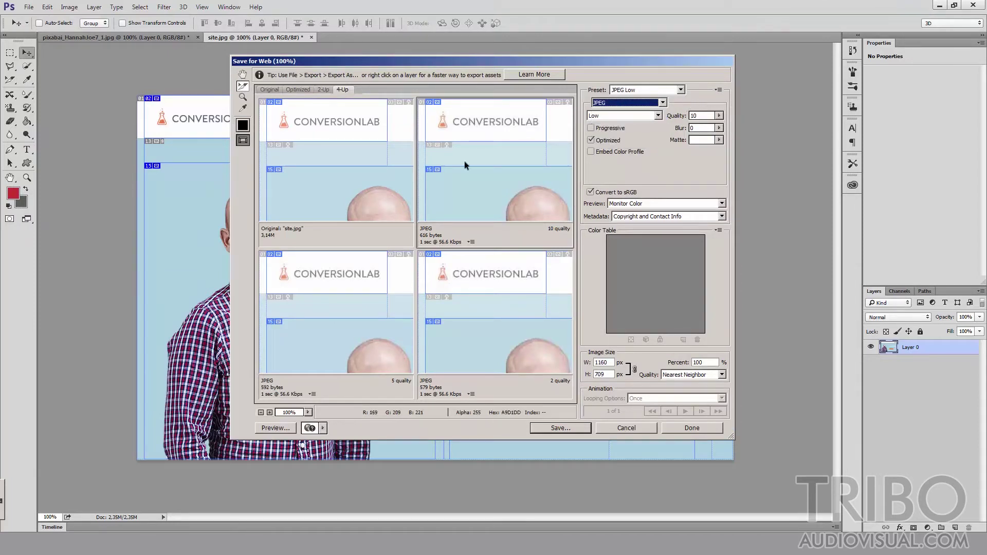
pyautogui.click(573, 427)
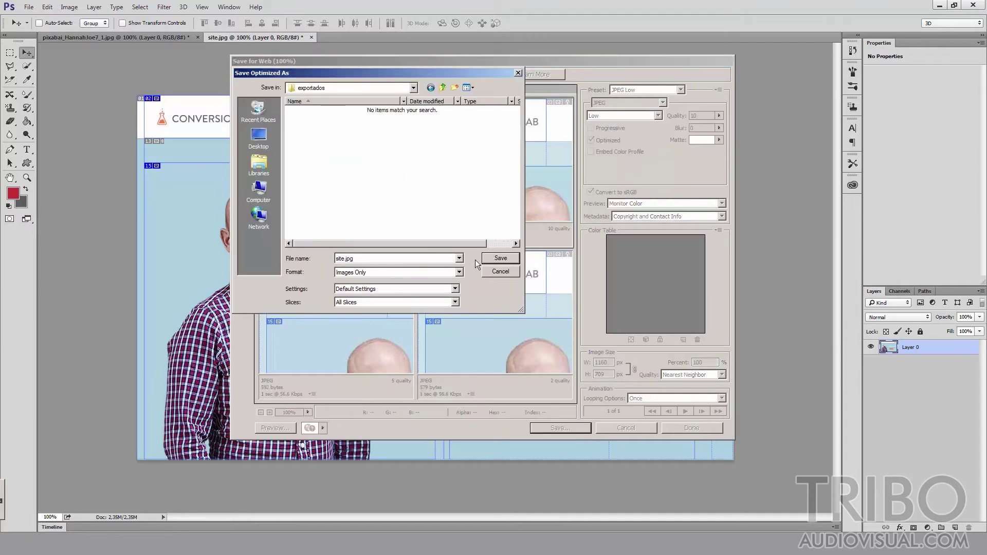
pyautogui.click(501, 258)
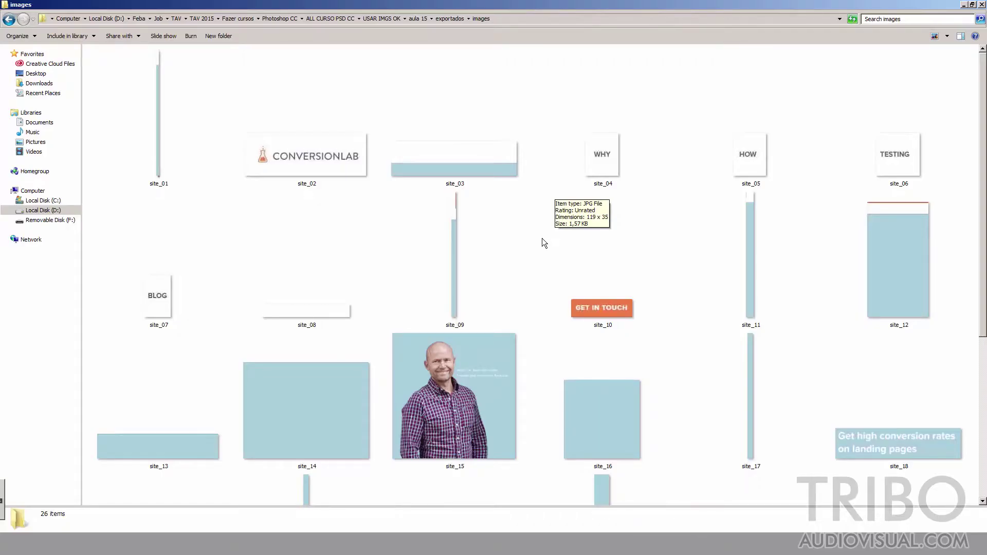
# Step: Examine the exported slice images in the exportados images folder, including the landing page button, a blank background piece and the logo
pyautogui.click(542, 238)
pyautogui.moveTo(981, 137); pyautogui.dragTo(944, 290)
pyautogui.click(873, 344)
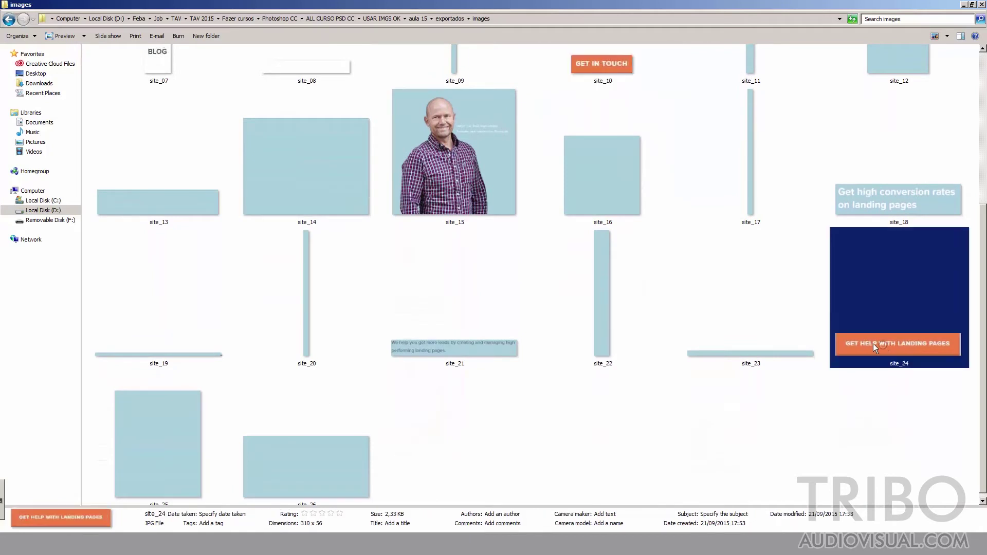
pyautogui.click(758, 348)
pyautogui.click(597, 171)
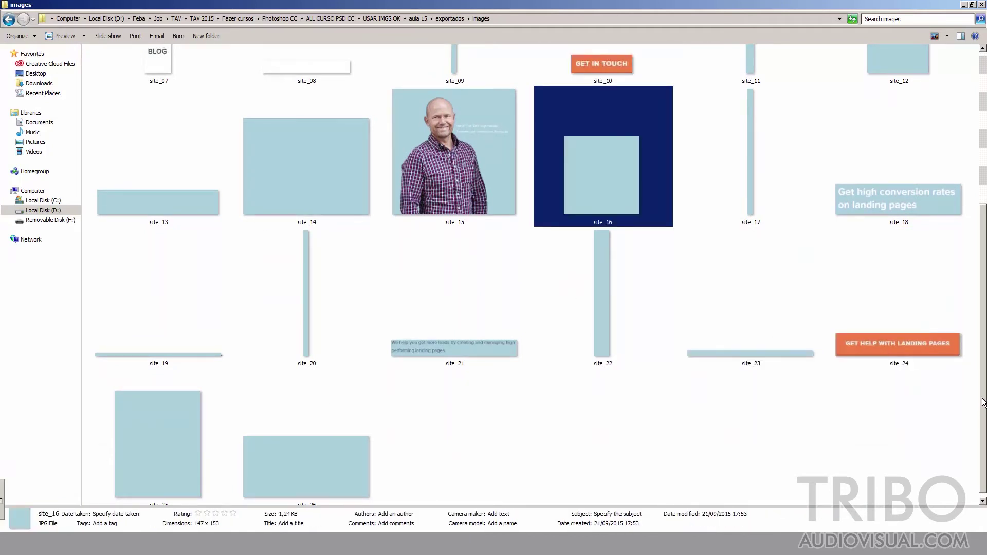
pyautogui.moveTo(981, 399); pyautogui.dragTo(983, 230)
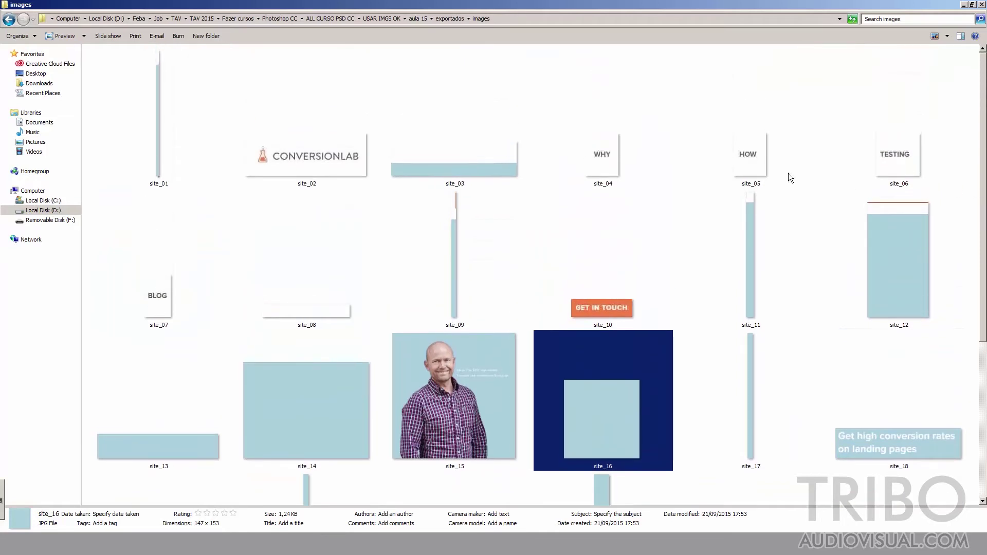
pyautogui.click(324, 155)
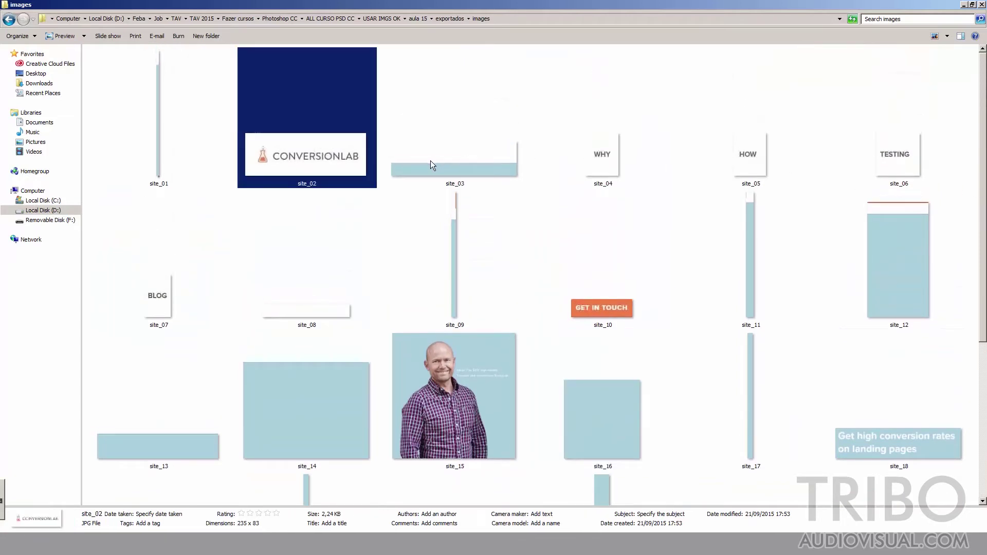
pyautogui.click(448, 168)
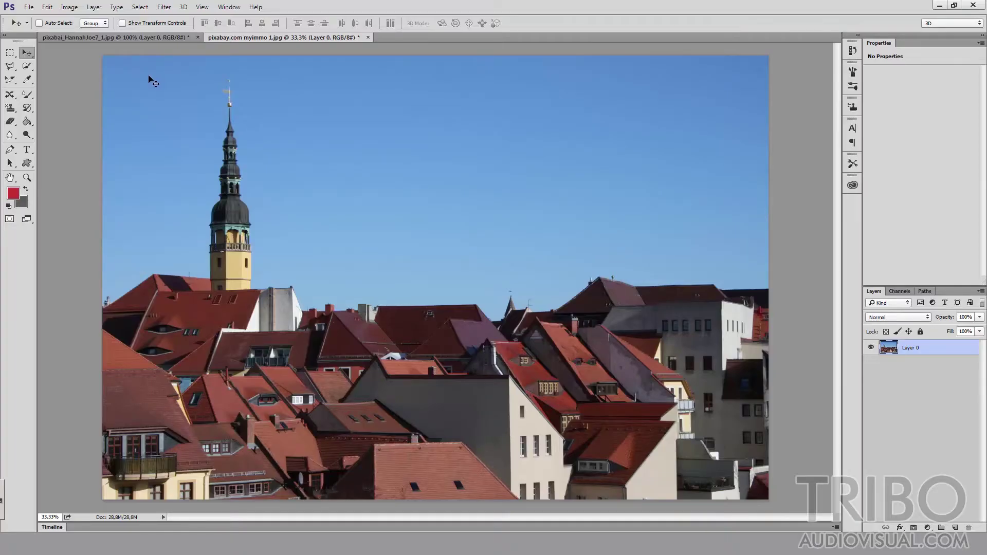
# Step: Activate the Eyedropper tool, reset the foreground and background to the default black and white, and check the foreground color in the Color Picker
pyautogui.click(28, 80)
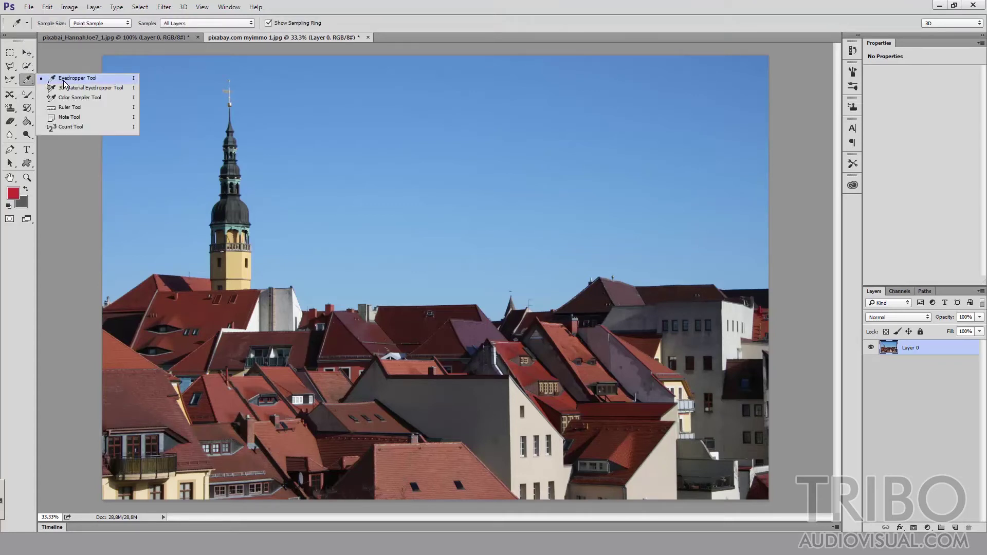
pyautogui.click(66, 76)
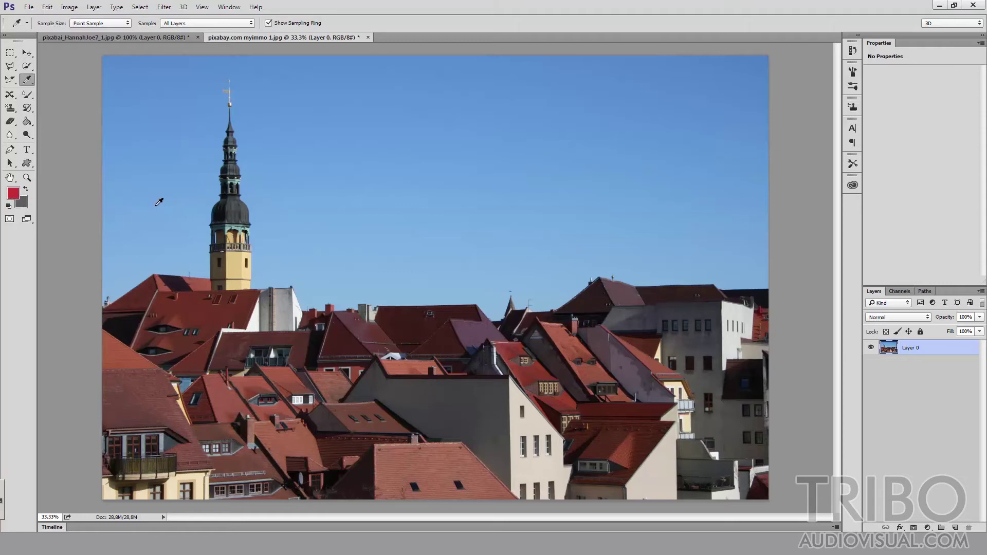
pyautogui.press('d')
pyautogui.click(13, 195)
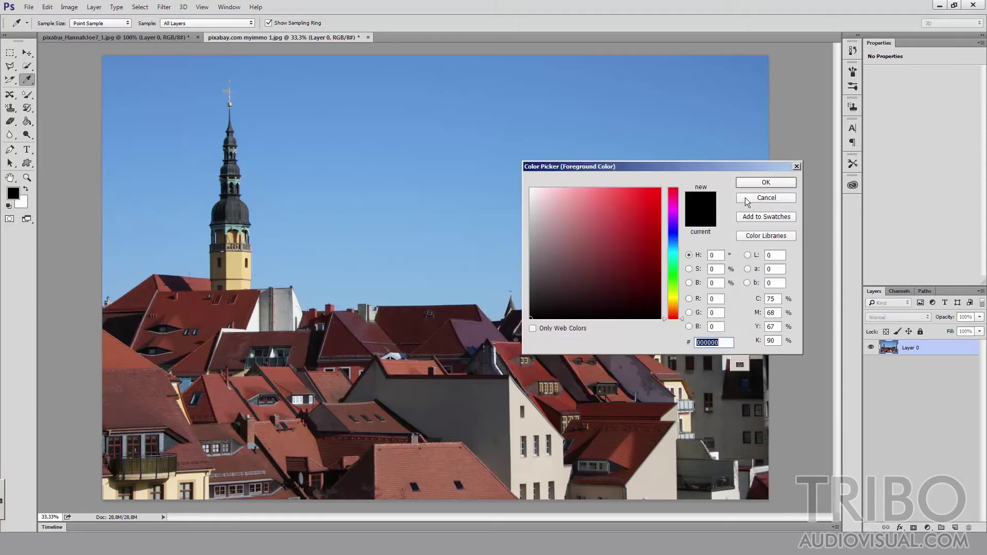
pyautogui.click(765, 198)
# Step: Swap the foreground and background colors back and forth several times
pyautogui.press('x')
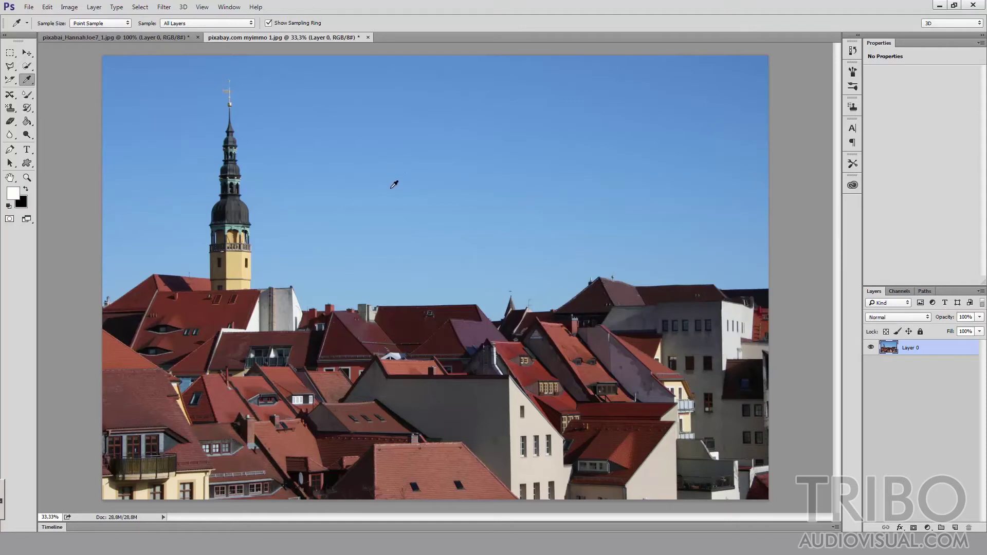
pyautogui.press('x')
pyautogui.click(27, 189)
pyautogui.click(28, 189)
pyautogui.click(28, 189)
pyautogui.click(27, 189)
pyautogui.click(28, 189)
pyautogui.click(27, 189)
pyautogui.click(27, 189)
pyautogui.click(27, 189)
pyautogui.press('x')
pyautogui.press('x')
# Step: Sample the foreground color from the blue sky, the yellow tower wall and finally the red roof below the tower
pyautogui.click(374, 155)
pyautogui.click(237, 253)
pyautogui.click(210, 312)
# Step: Place four color samplers on the tower's yellow wall, the front red roof, the sky and the pale facade, with the Info panel floating over the image
pyautogui.rightClick(28, 82)
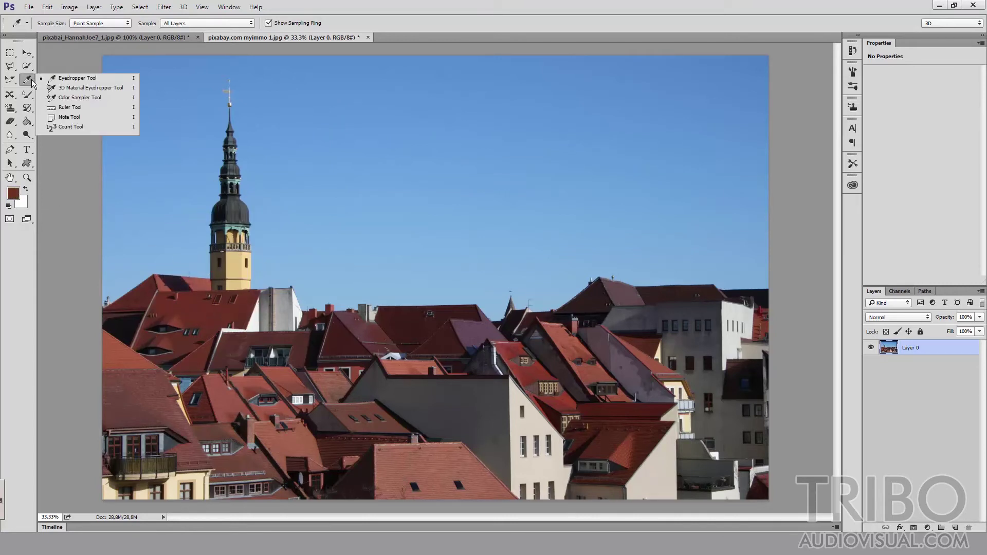
pyautogui.click(84, 103)
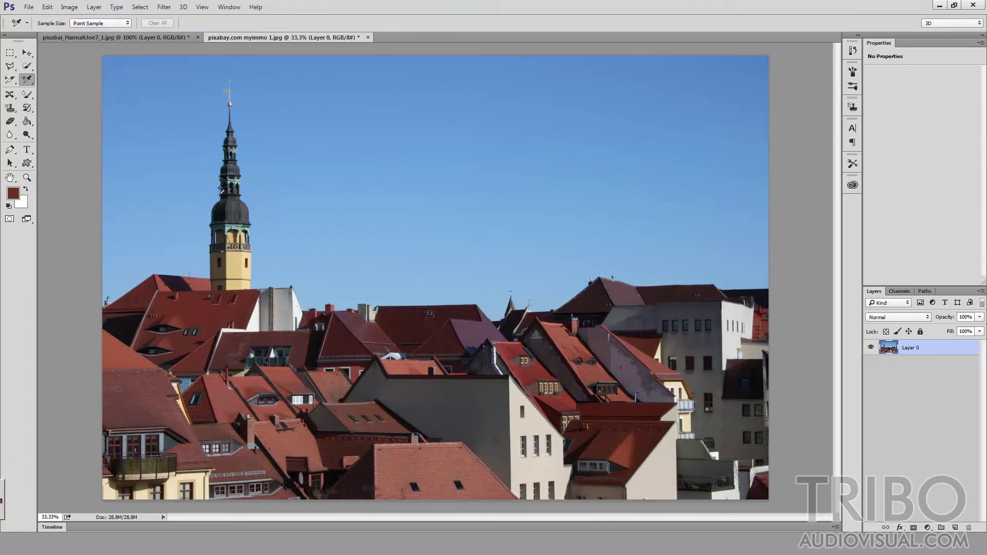
pyautogui.click(234, 265)
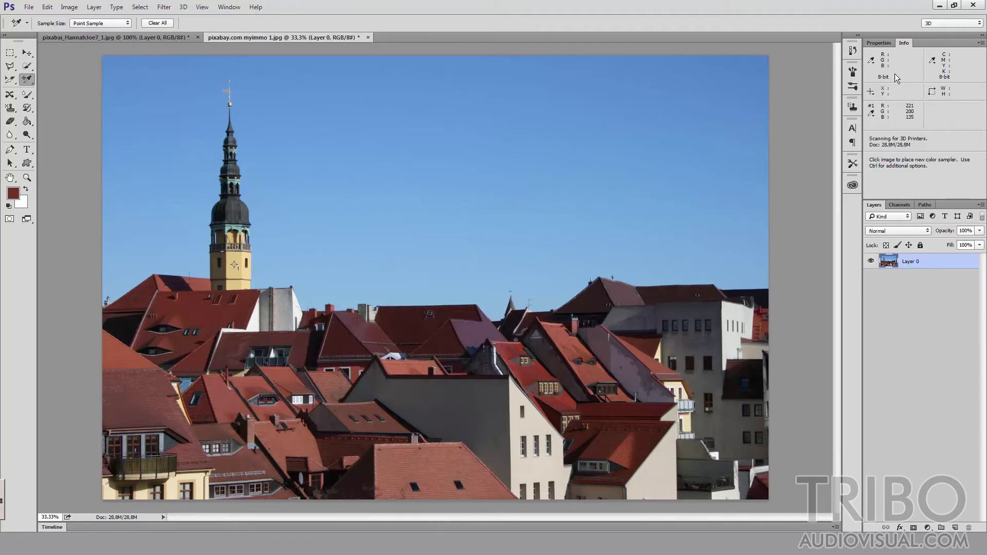
pyautogui.moveTo(904, 43); pyautogui.dragTo(541, 83)
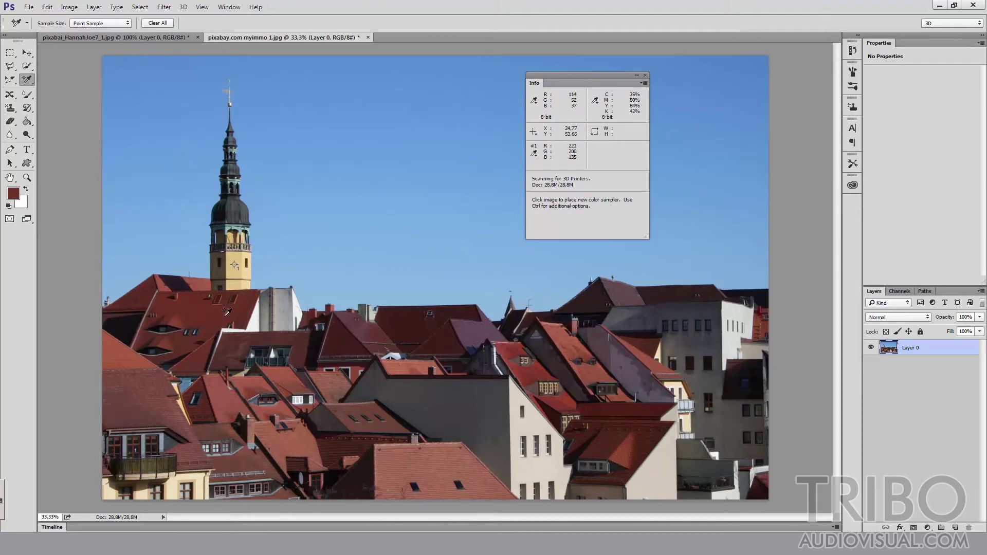
pyautogui.click(433, 458)
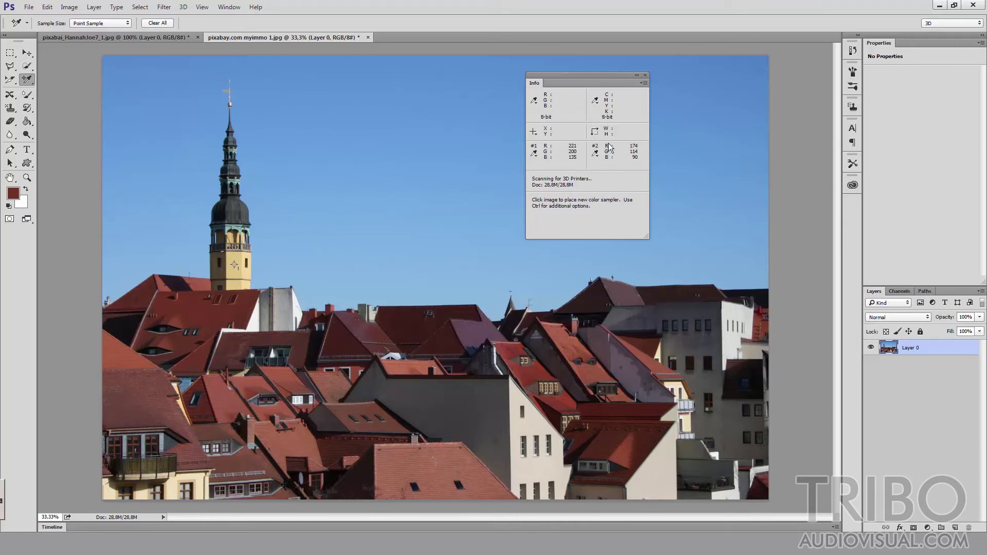
pyautogui.click(426, 150)
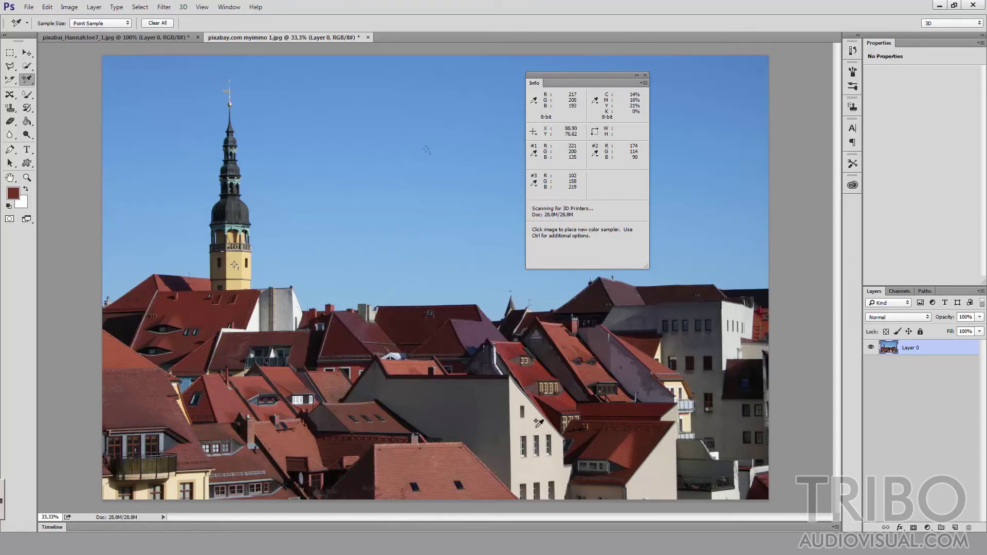
pyautogui.click(535, 427)
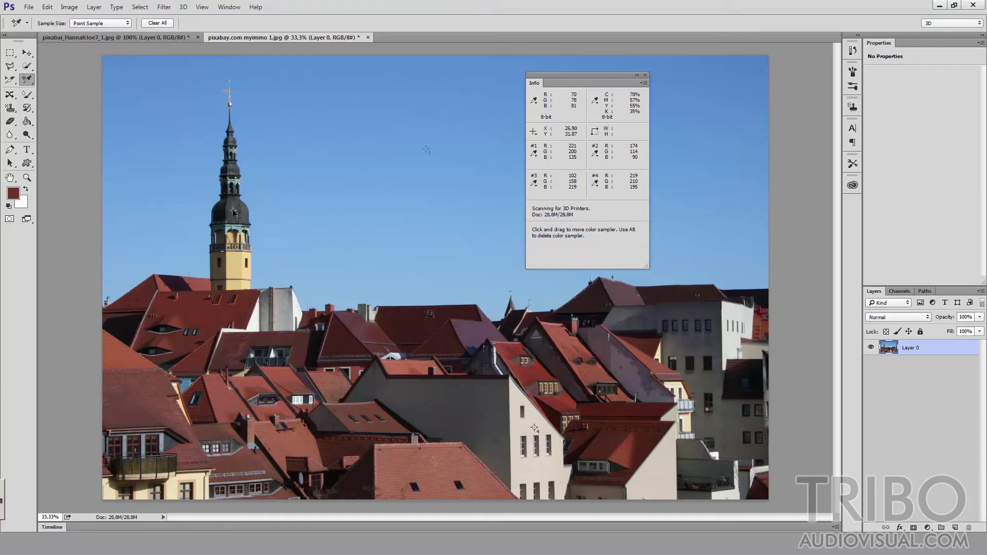
# Step: Move the first color sampler onto the tower's dark dome and back to its yellow wall, and close the Info panel
pyautogui.moveTo(235, 213); pyautogui.dragTo(235, 214)
pyautogui.moveTo(235, 213); pyautogui.dragTo(233, 264)
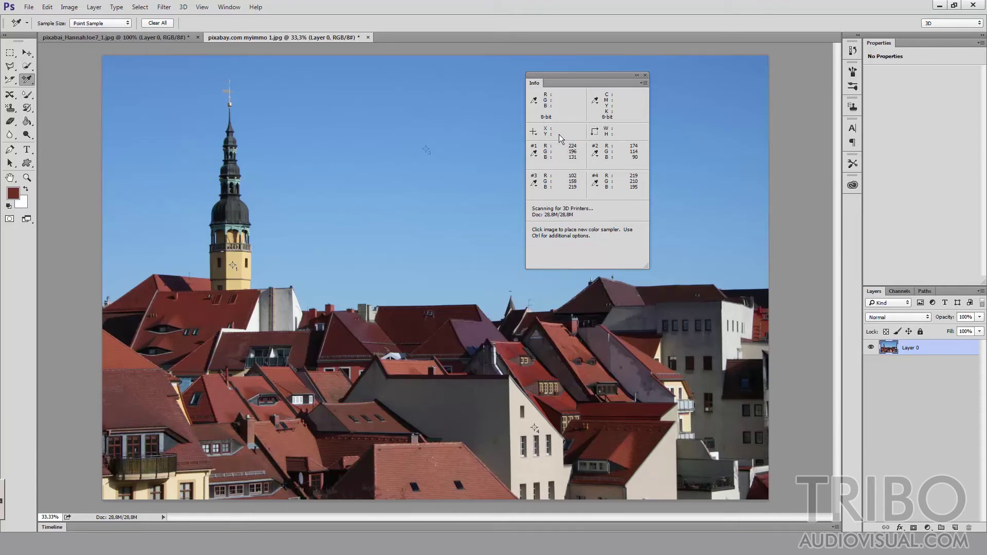
pyautogui.click(645, 75)
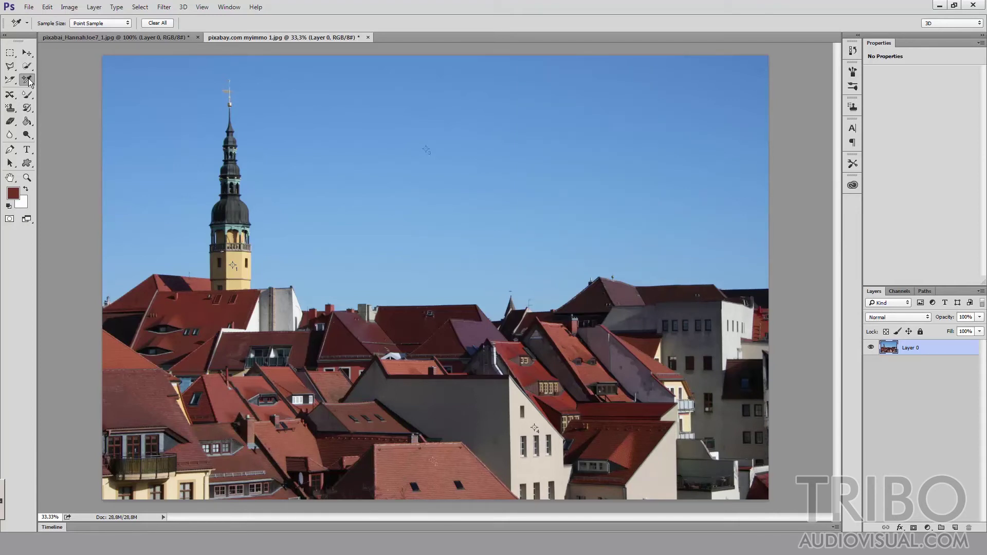
# Step: Measure diagonally from the roofline chimney to the tip of the tower's spire with the Ruler tool and show the readings in the Info panel
pyautogui.rightClick(28, 81)
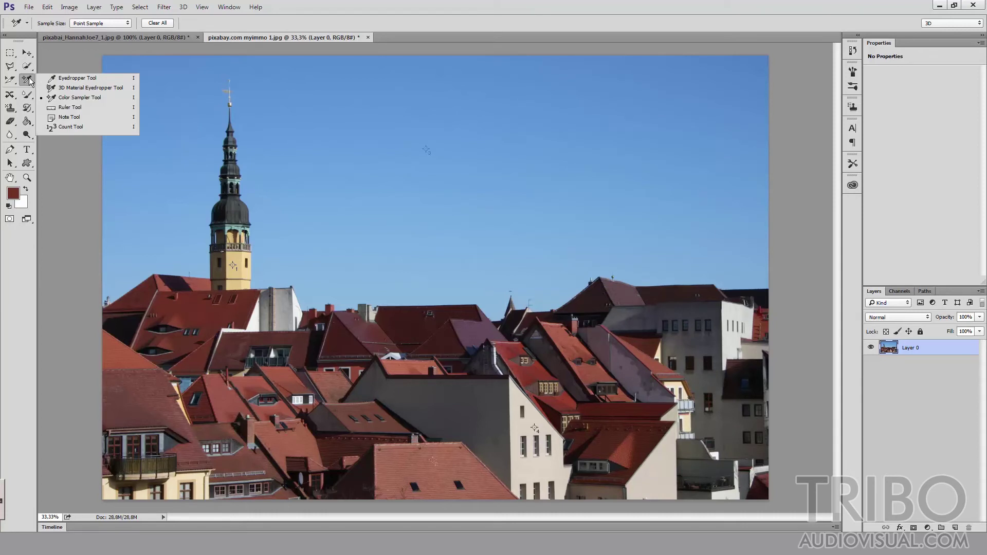
pyautogui.click(70, 108)
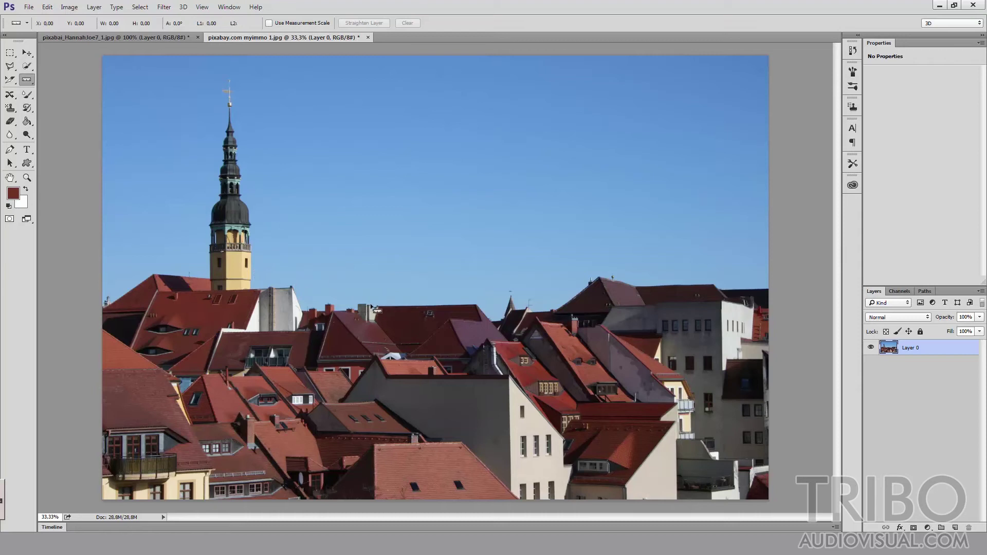
pyautogui.moveTo(364, 304); pyautogui.dragTo(232, 85)
pyautogui.moveTo(228, 84); pyautogui.dragTo(228, 81)
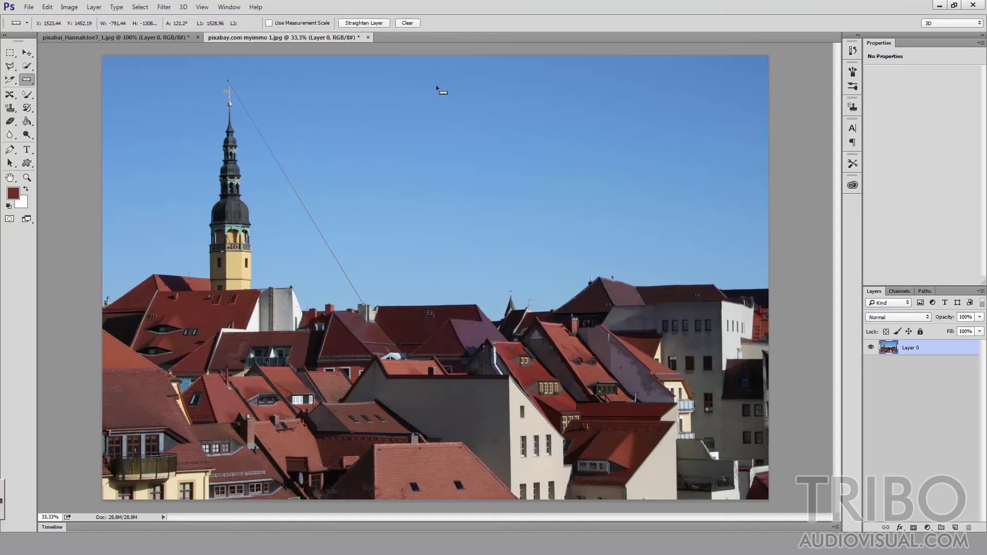
pyautogui.click(229, 7)
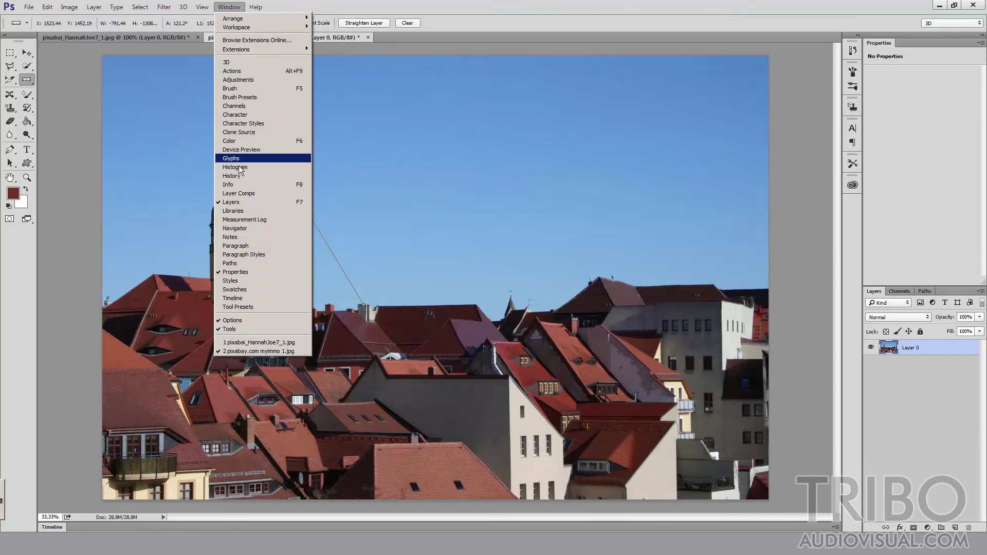
pyautogui.click(232, 186)
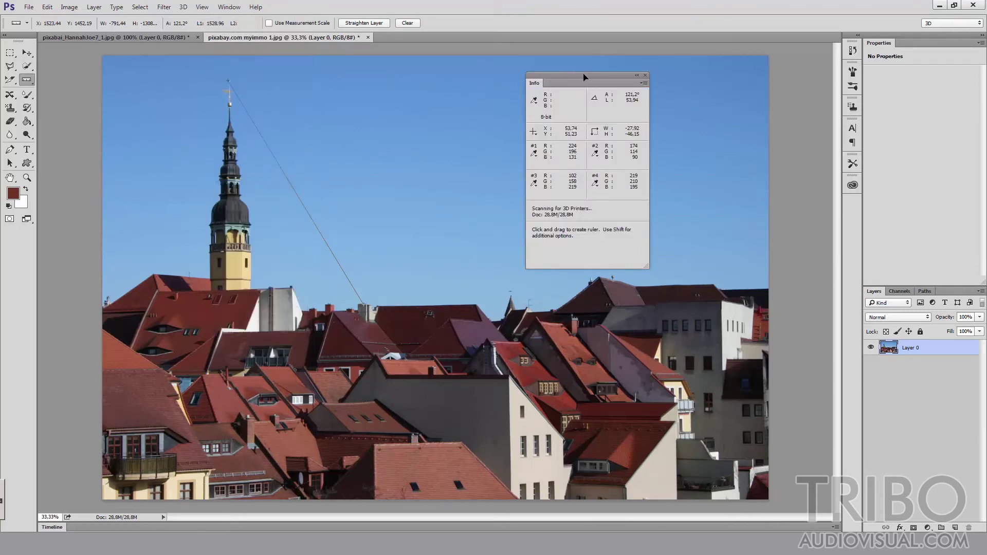
pyautogui.moveTo(573, 71); pyautogui.dragTo(602, 73)
# Step: Measure a nearly level line out from the spire, a perfectly horizontal line across the sky and a short slanted line beside the spire
pyautogui.moveTo(229, 104); pyautogui.dragTo(424, 91)
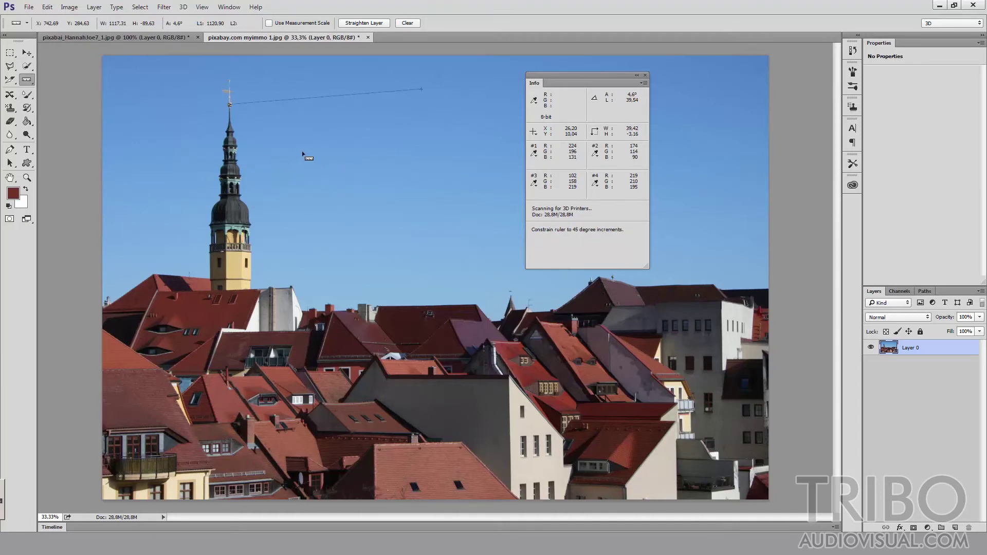
pyautogui.moveTo(301, 151); pyautogui.dragTo(430, 145)
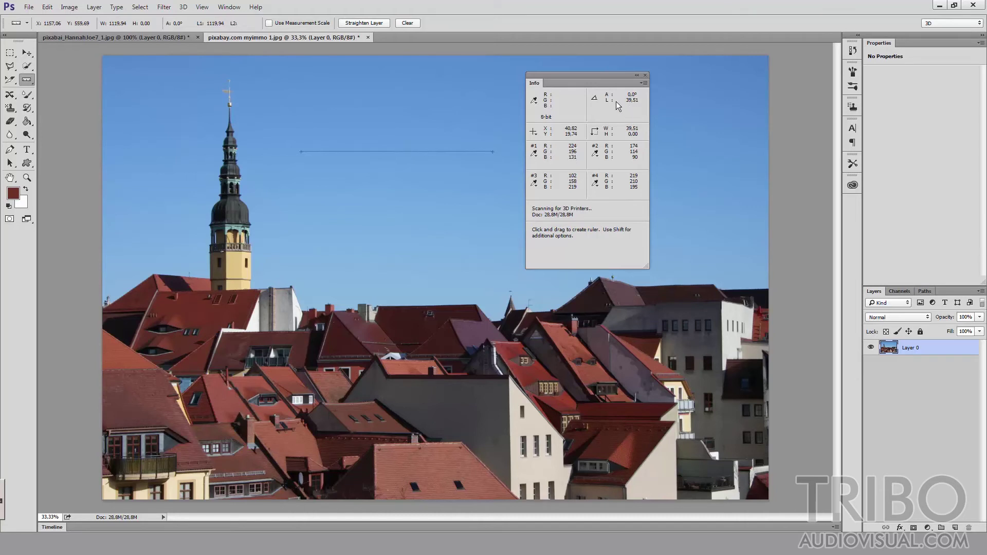
pyautogui.moveTo(365, 96); pyautogui.dragTo(256, 122)
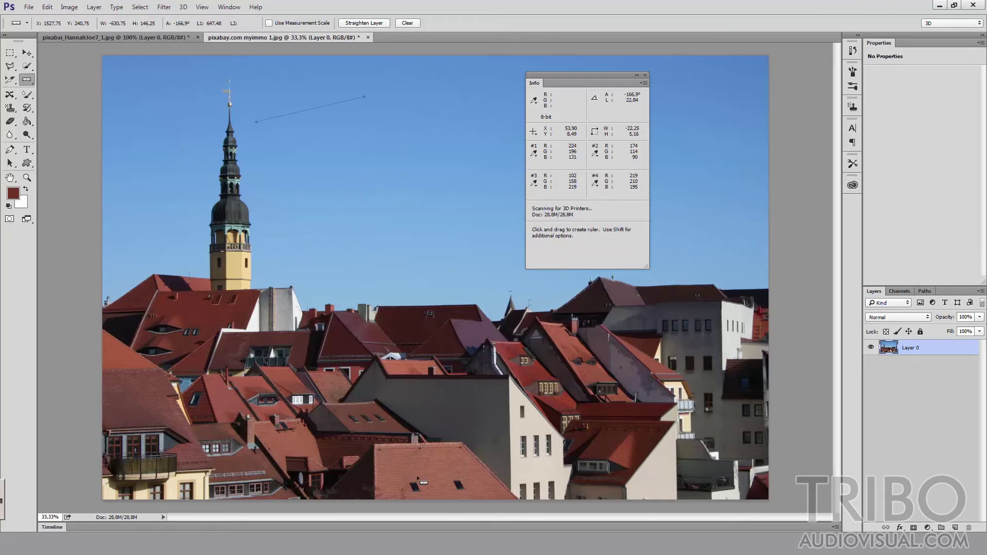
# Step: Measure between the two small windows in the front roof, across the open sky, and from the small distant spire to the roofline chimney
pyautogui.moveTo(417, 483); pyautogui.dragTo(455, 482)
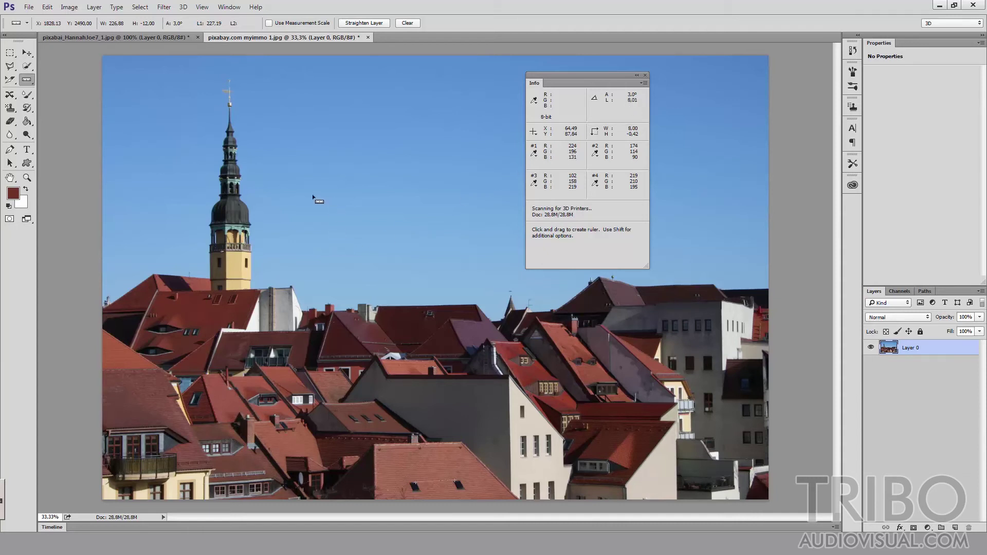
pyautogui.moveTo(309, 194); pyautogui.dragTo(438, 189)
pyautogui.moveTo(511, 294); pyautogui.dragTo(366, 301)
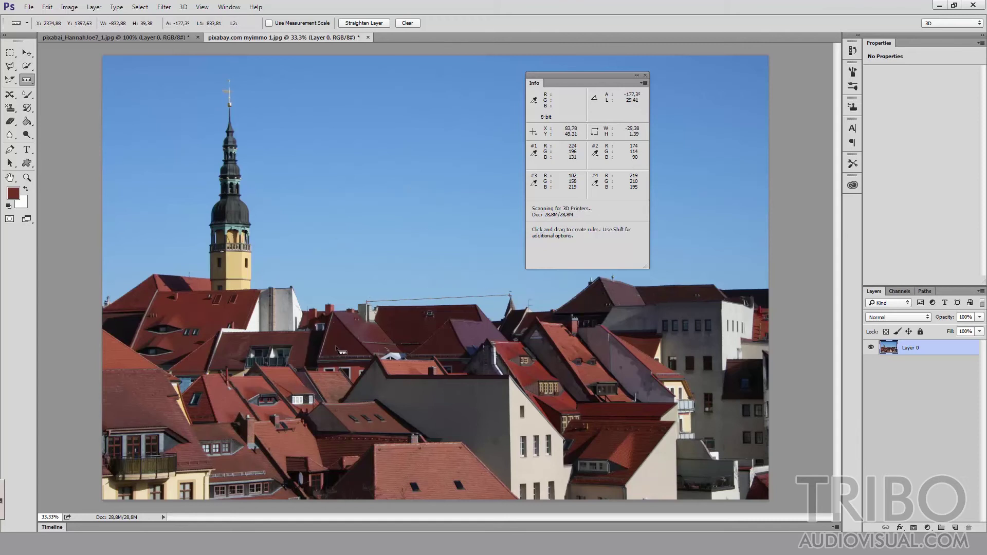
# Step: Add a note reading "mudar o tom" on the yellow wall of the tower with the Note tool
pyautogui.click(28, 82)
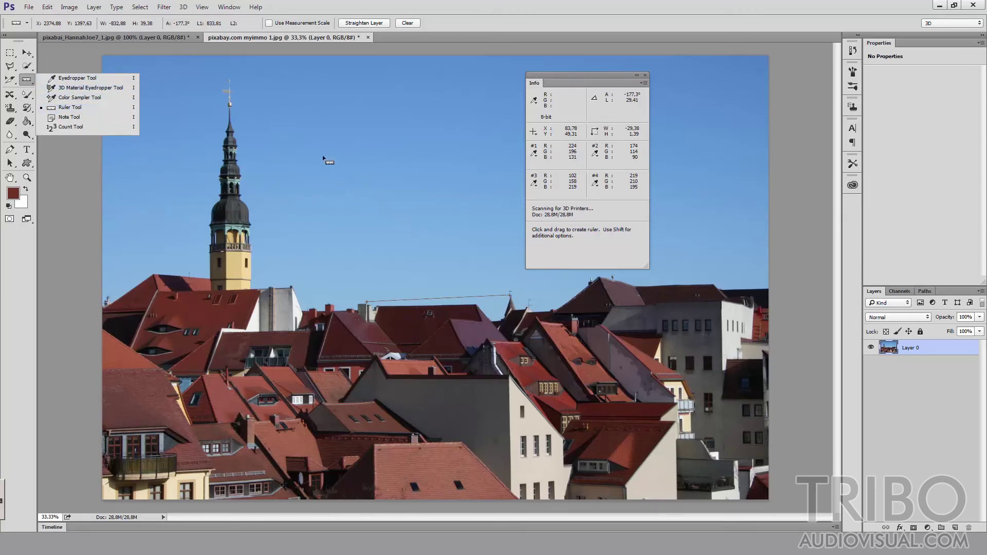
pyautogui.click(67, 118)
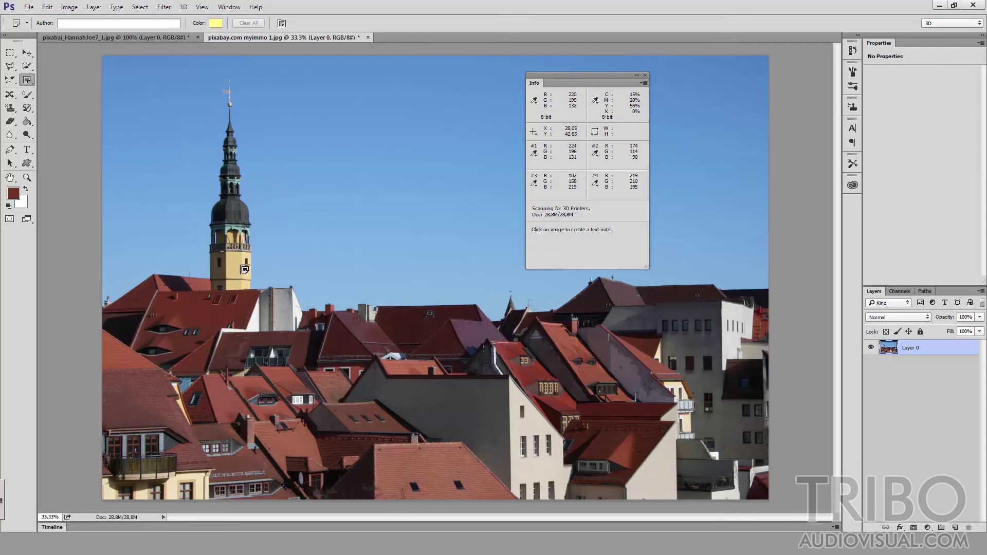
pyautogui.click(239, 266)
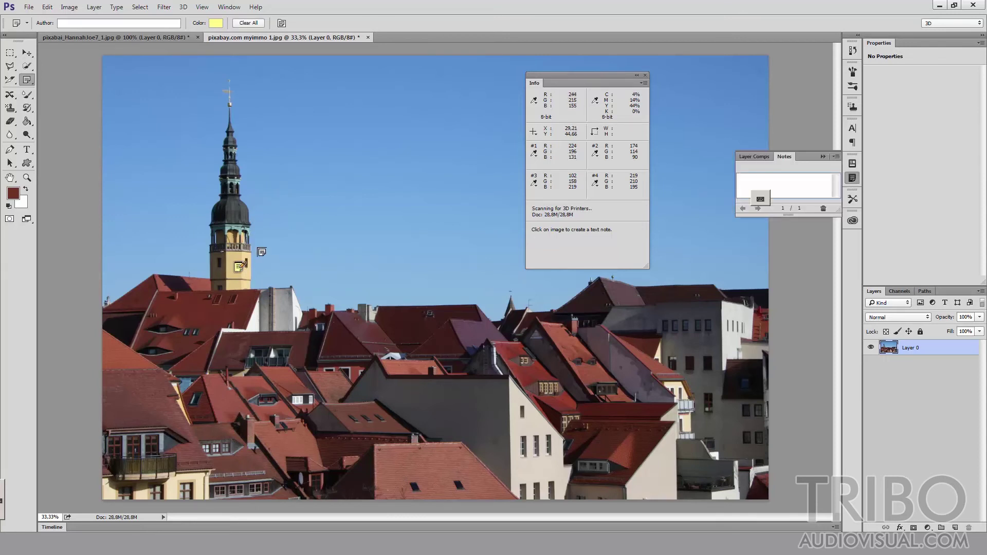
pyautogui.write('muda')
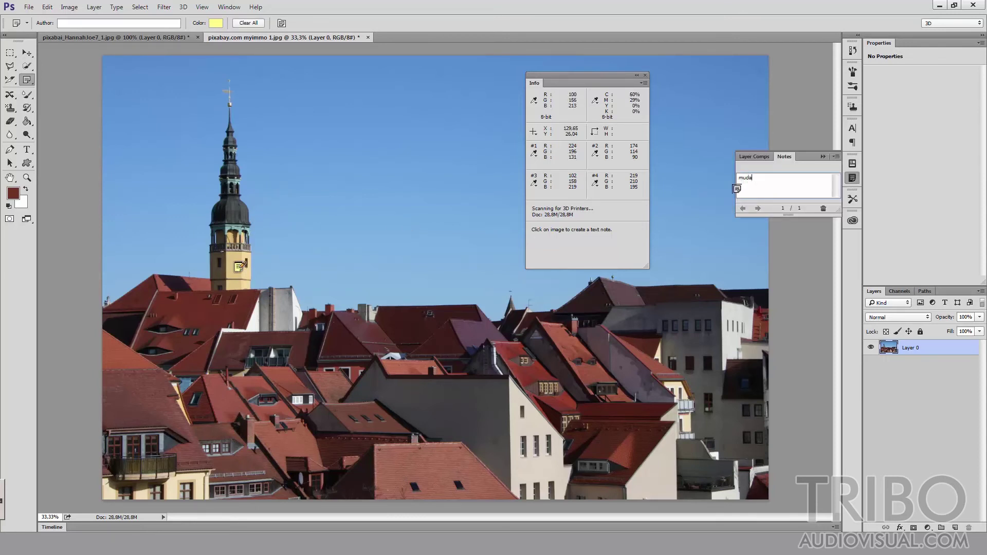
pyautogui.write('r o tom')
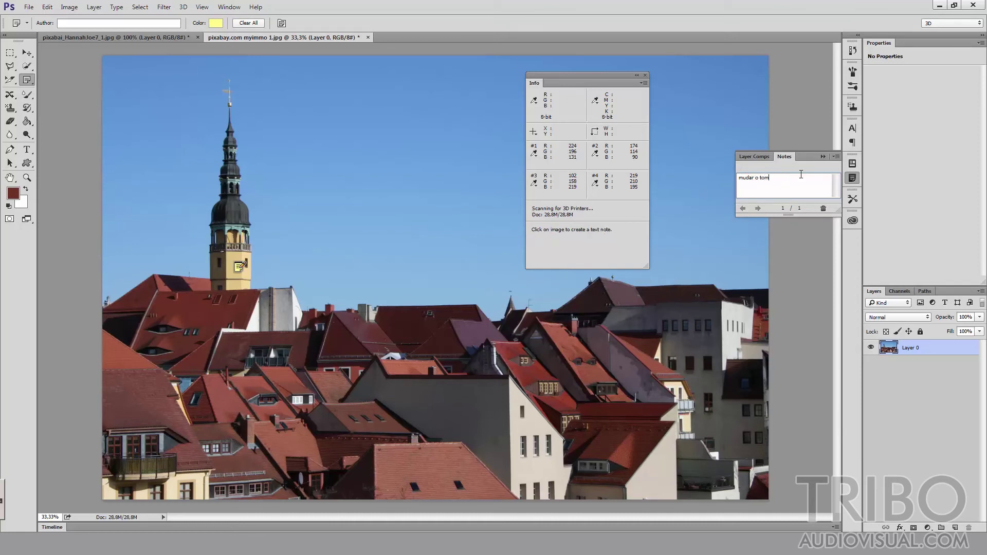
# Step: Add a note reading "apagar antena" at the tower's spire and another note on the windows of the pale facade
pyautogui.click(231, 106)
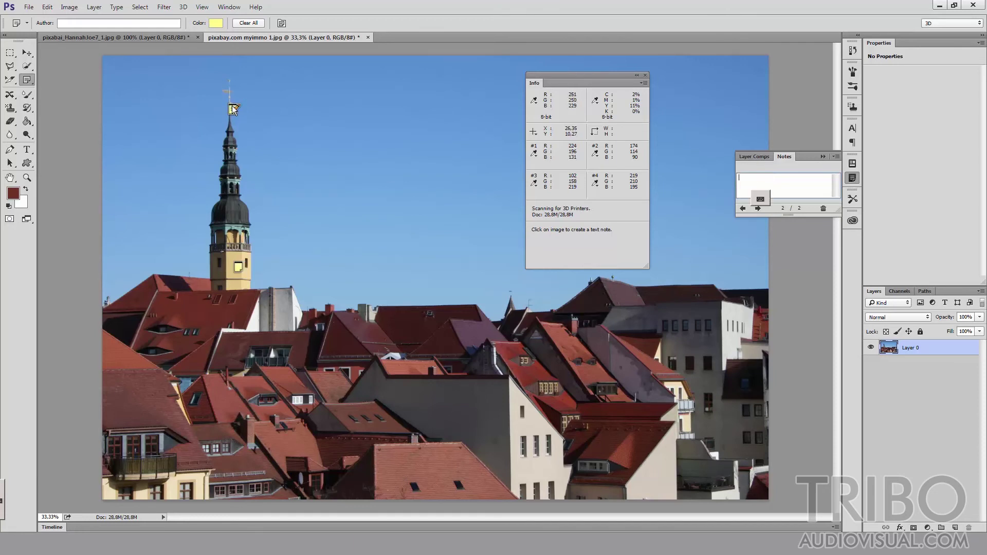
pyautogui.write('a')
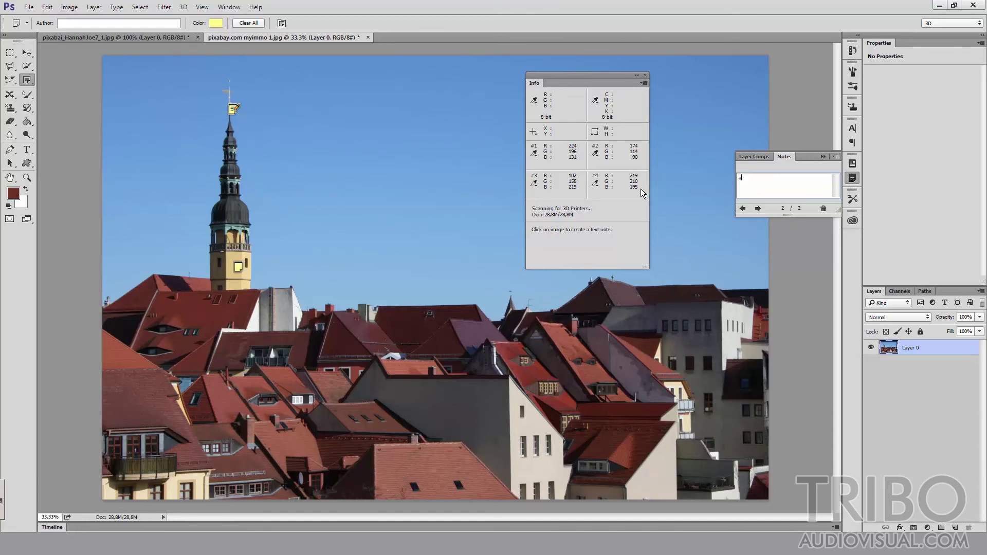
pyautogui.write('pagar antena')
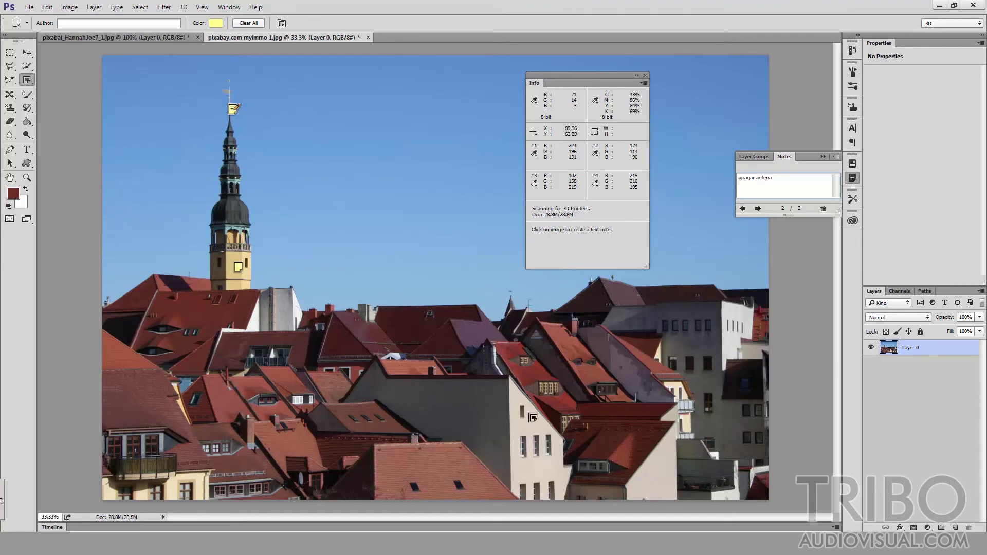
pyautogui.click(523, 442)
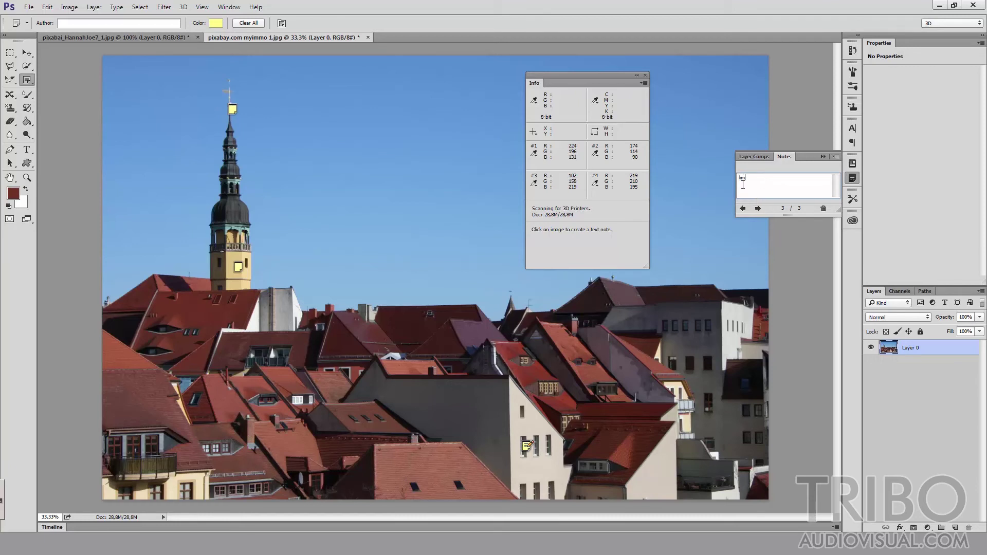
# Step: Page through the notes placed on the image to review each one's text
pyautogui.click(758, 209)
pyautogui.click(758, 209)
pyautogui.click(758, 209)
pyautogui.click(758, 209)
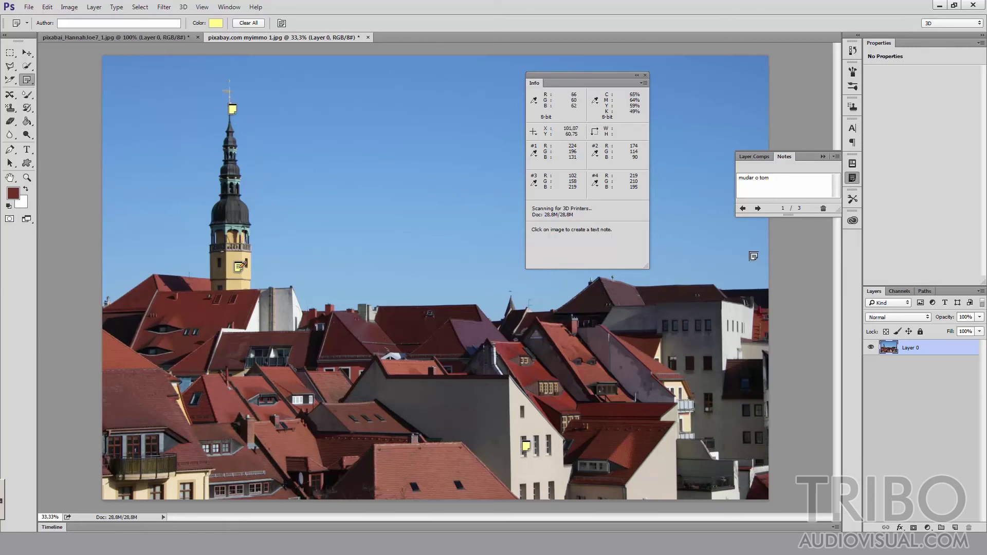
pyautogui.click(759, 209)
pyautogui.click(759, 208)
pyautogui.click(759, 208)
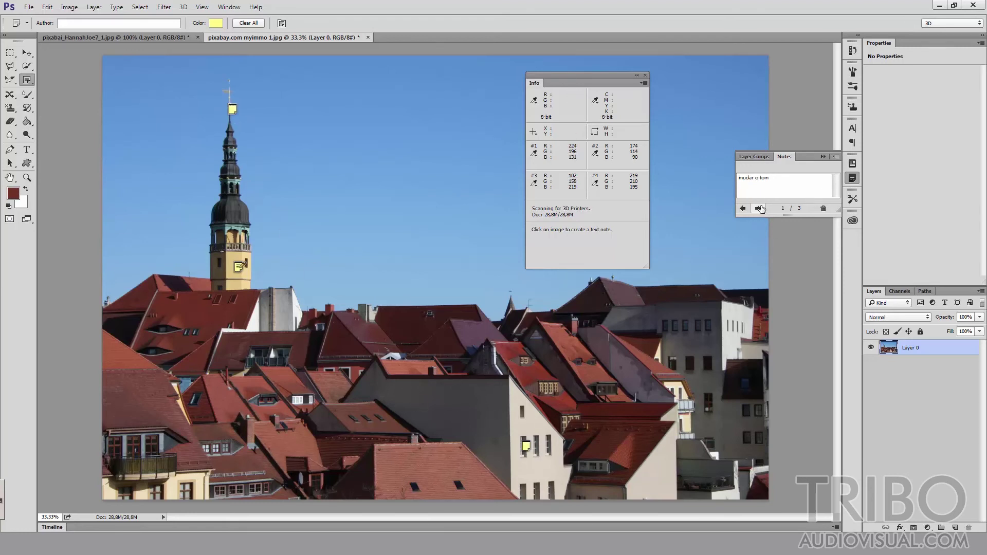
# Step: Return to the "mudar o tom" note on the tower wall and change its note color to green
pyautogui.click(759, 208)
pyautogui.click(759, 208)
pyautogui.click(760, 208)
pyautogui.click(215, 23)
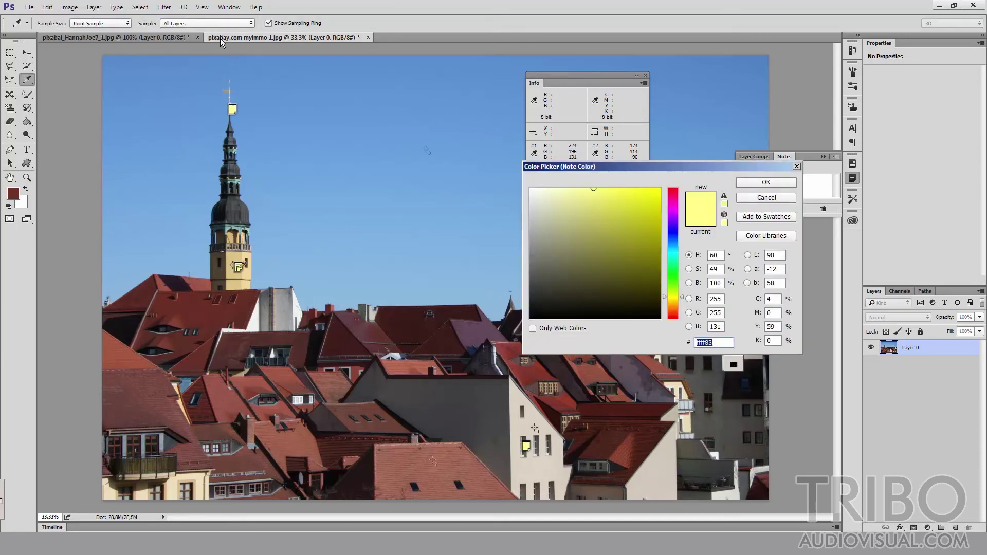
pyautogui.click(670, 276)
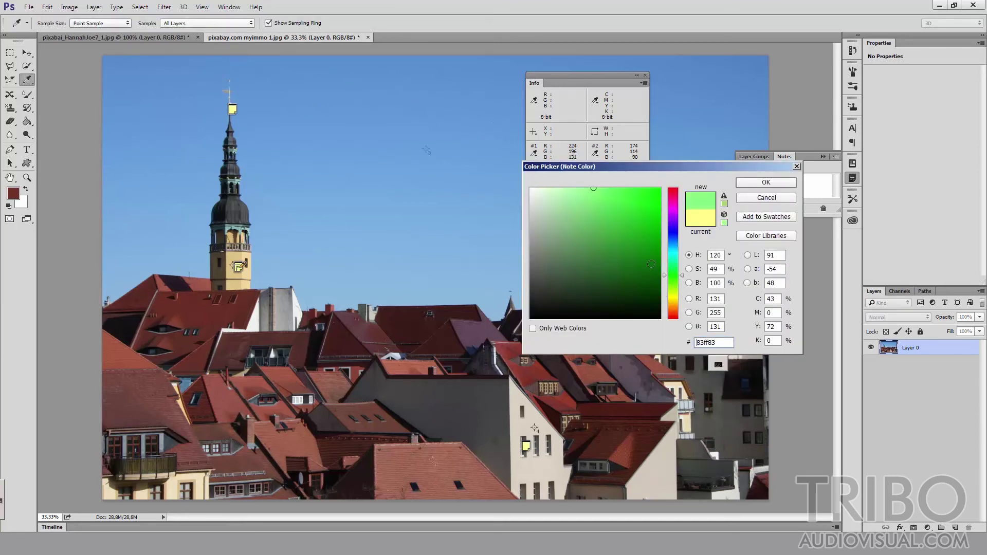
pyautogui.click(653, 241)
pyautogui.click(766, 183)
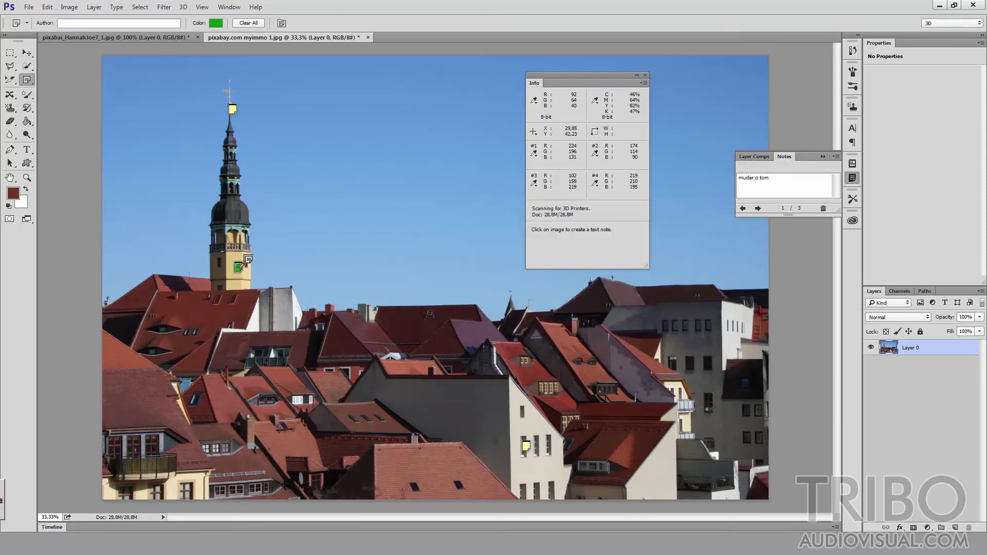
# Step: Delete the tower wall note and all remaining notes on the image, and close the Info panel
pyautogui.click(823, 208)
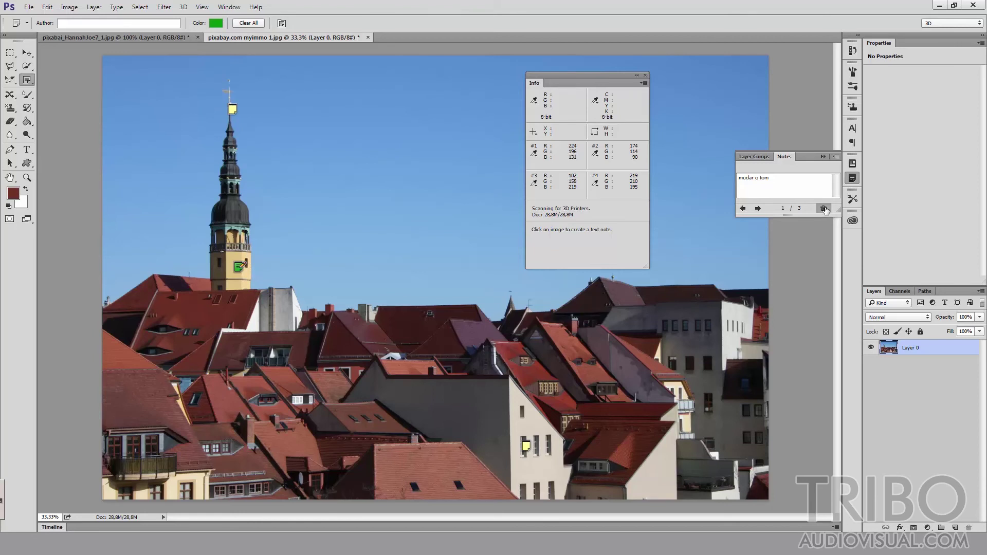
pyautogui.click(452, 204)
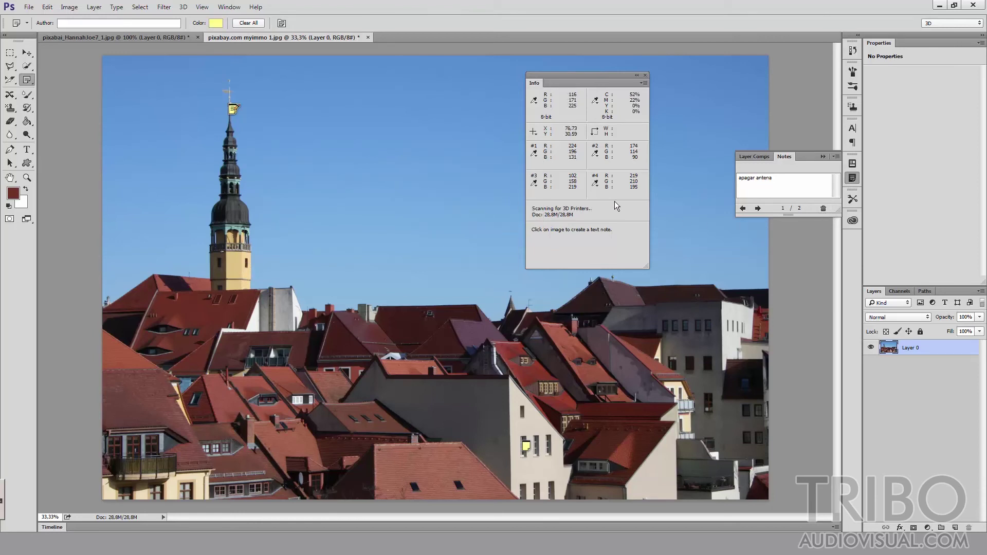
pyautogui.rightClick(527, 446)
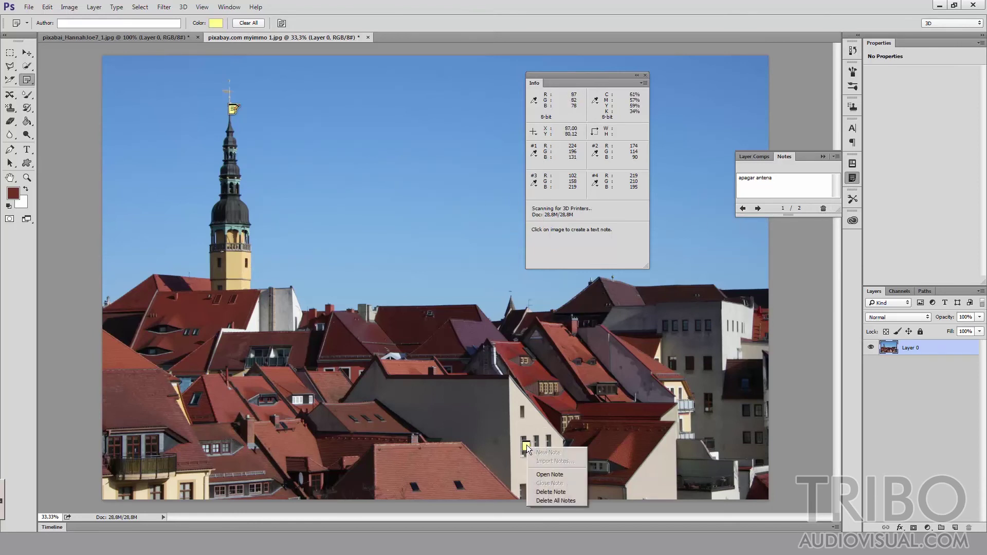
pyautogui.click(547, 501)
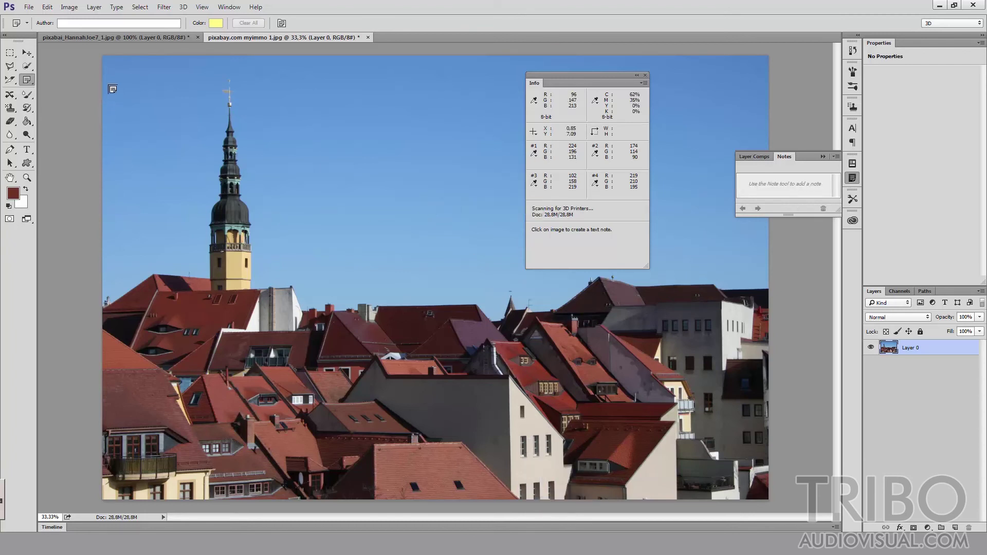
pyautogui.click(645, 75)
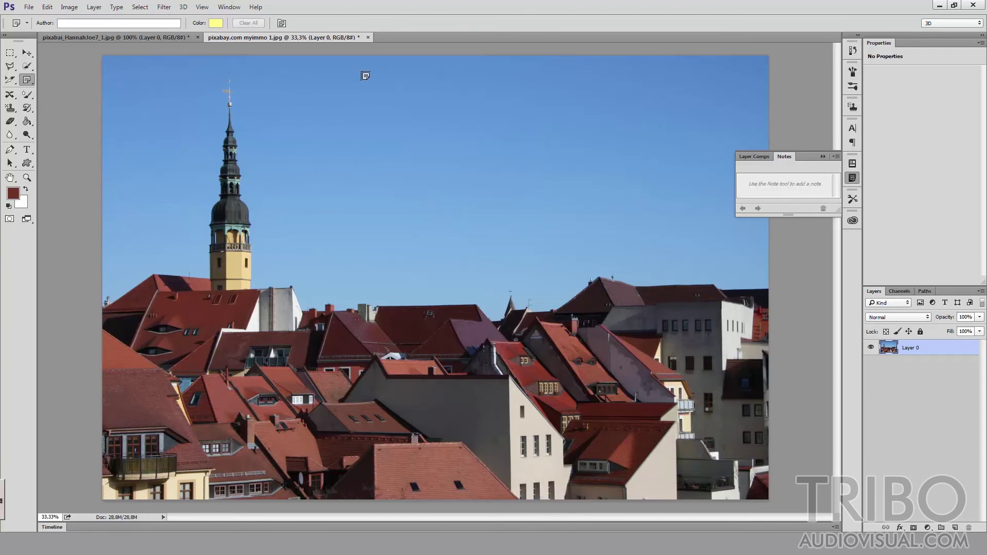
# Step: Place count markers 1 to 8 on the nearby roofs and the tower's dome with the Count Tool
pyautogui.click(27, 79)
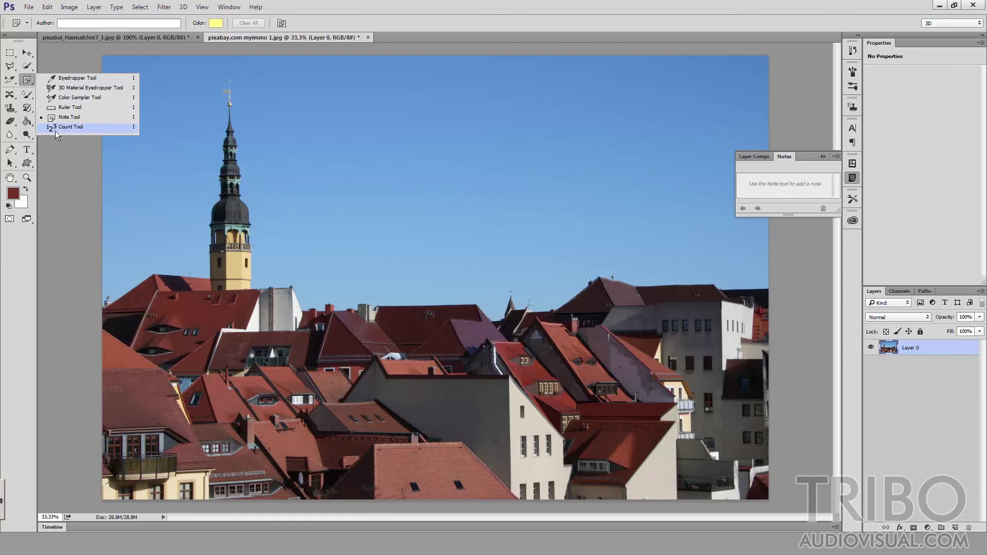
pyautogui.click(69, 128)
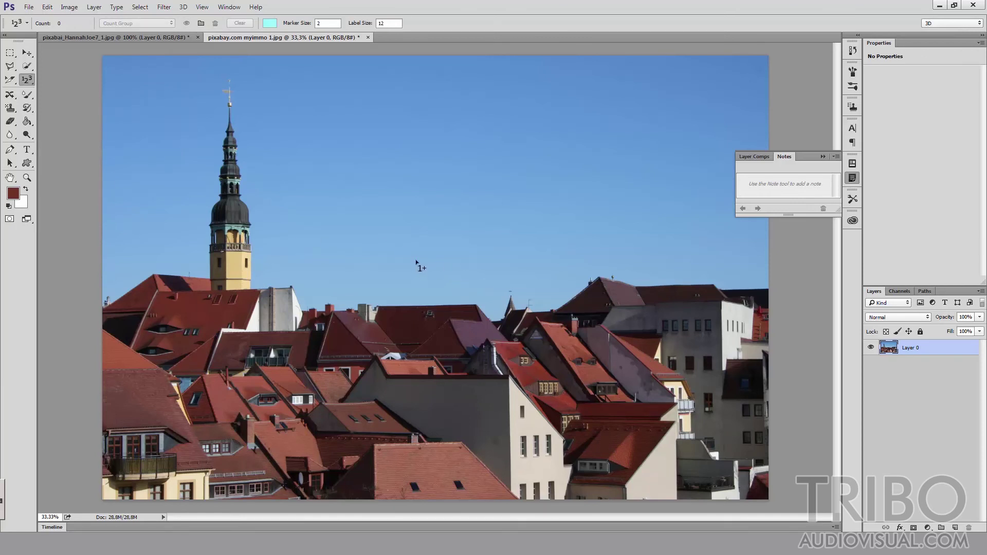
pyautogui.click(132, 393)
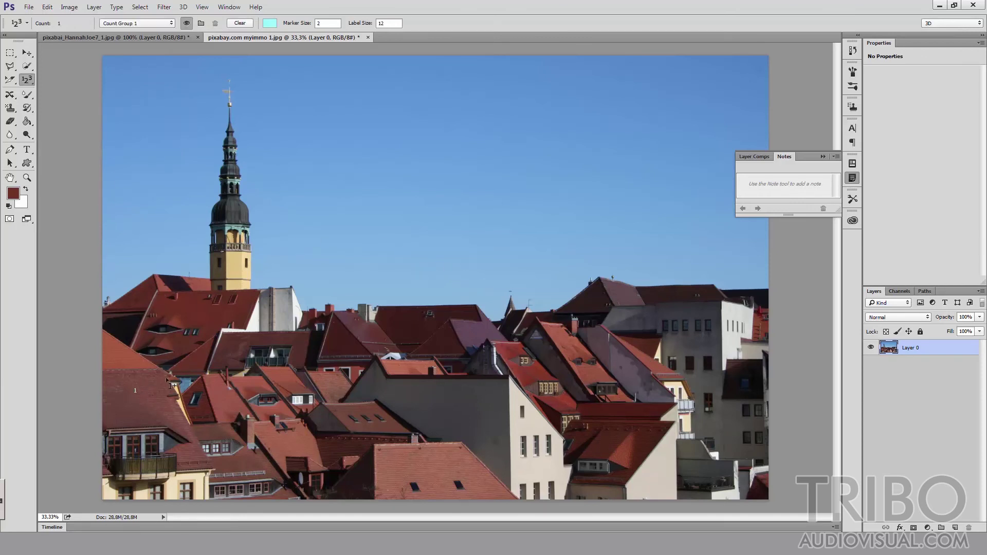
pyautogui.click(231, 398)
# Step: Set the count group's color to yellow, its marker size to 9 and its label size to 20
pyautogui.click(269, 23)
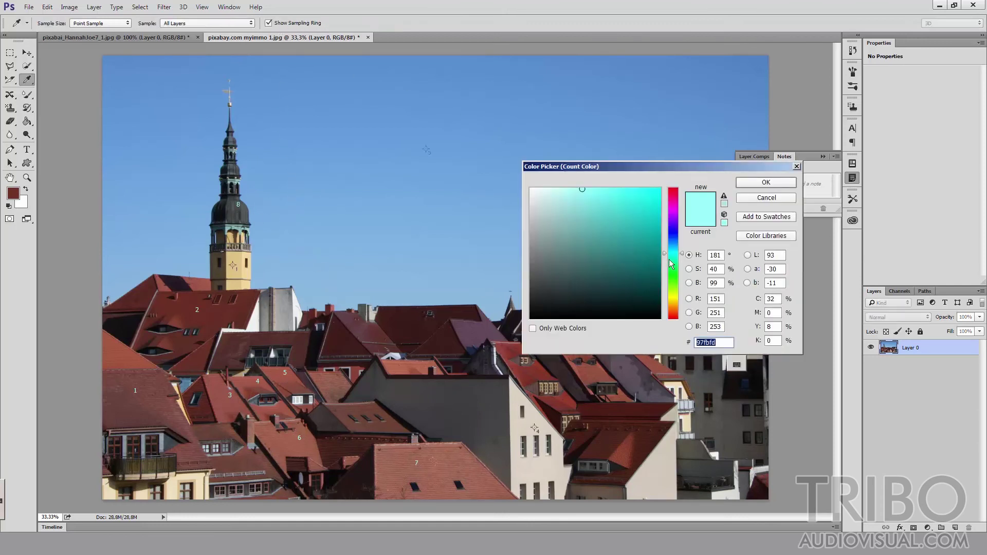
pyautogui.moveTo(673, 260); pyautogui.dragTo(674, 298)
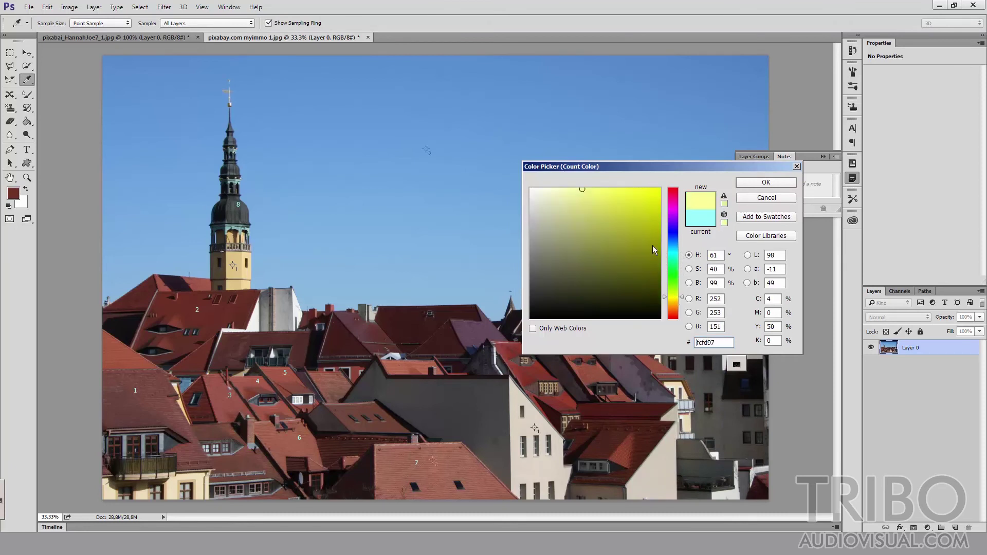
pyautogui.click(766, 183)
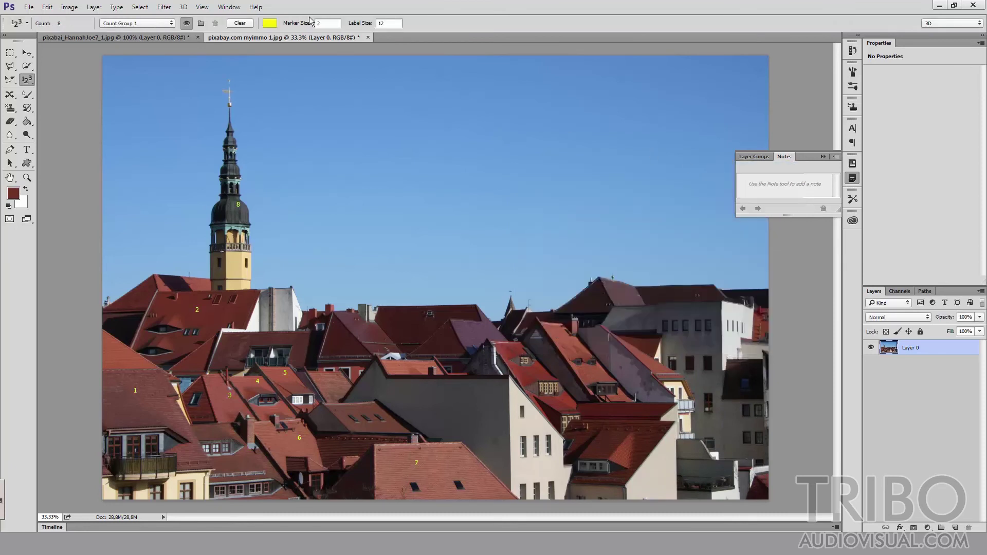
pyautogui.press('BackSpace')
pyautogui.write('9')
pyautogui.press('Tab')
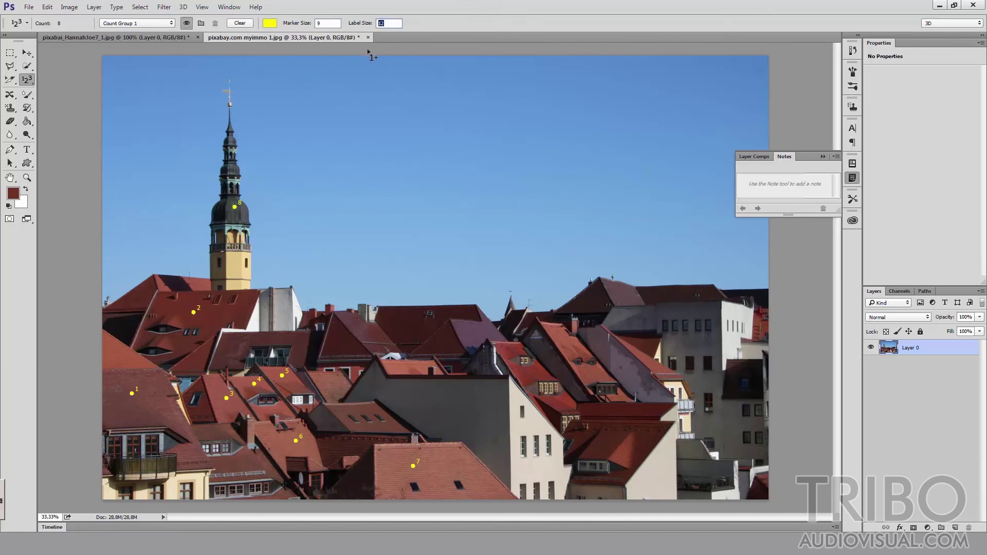
pyautogui.write('20')
pyautogui.press('Return')
# Step: Add count markers 9 to 21 across the middle roofs, the pale facades and the large building behind them
pyautogui.click(411, 329)
pyautogui.click(509, 351)
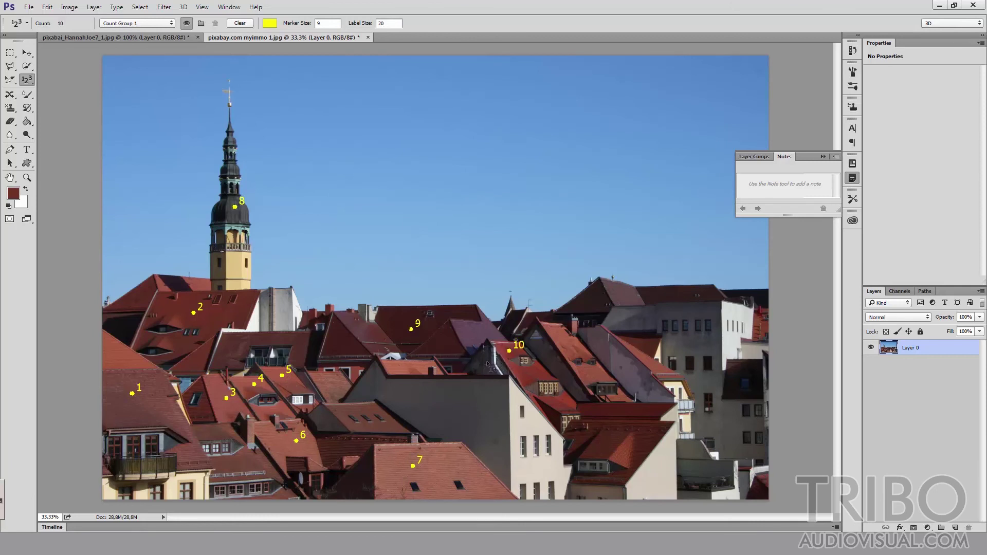
pyautogui.click(364, 332)
pyautogui.click(342, 341)
pyautogui.click(454, 395)
pyautogui.click(513, 425)
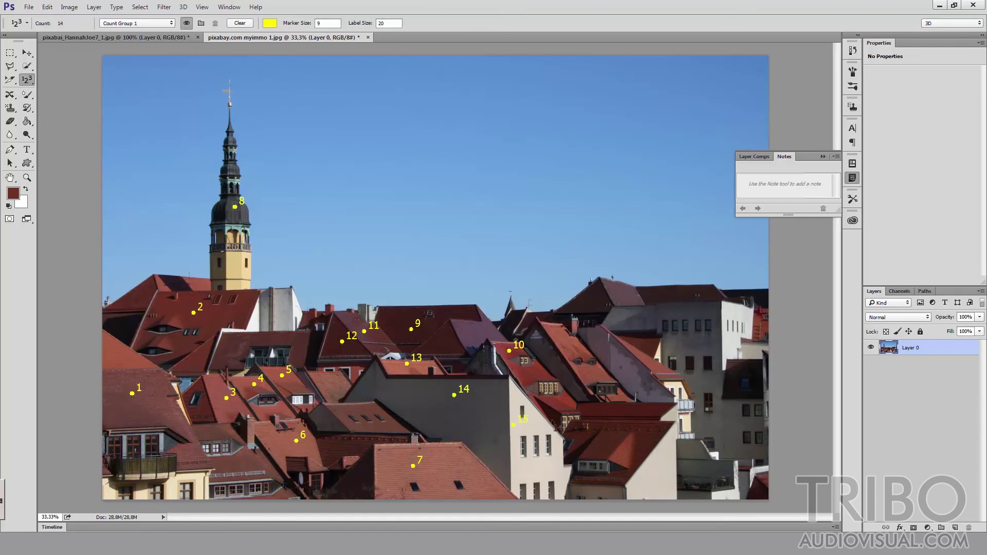
pyautogui.click(573, 369)
pyautogui.click(611, 300)
pyautogui.click(689, 310)
pyautogui.click(697, 339)
pyautogui.click(697, 372)
pyautogui.click(690, 404)
pyautogui.rightClick(27, 81)
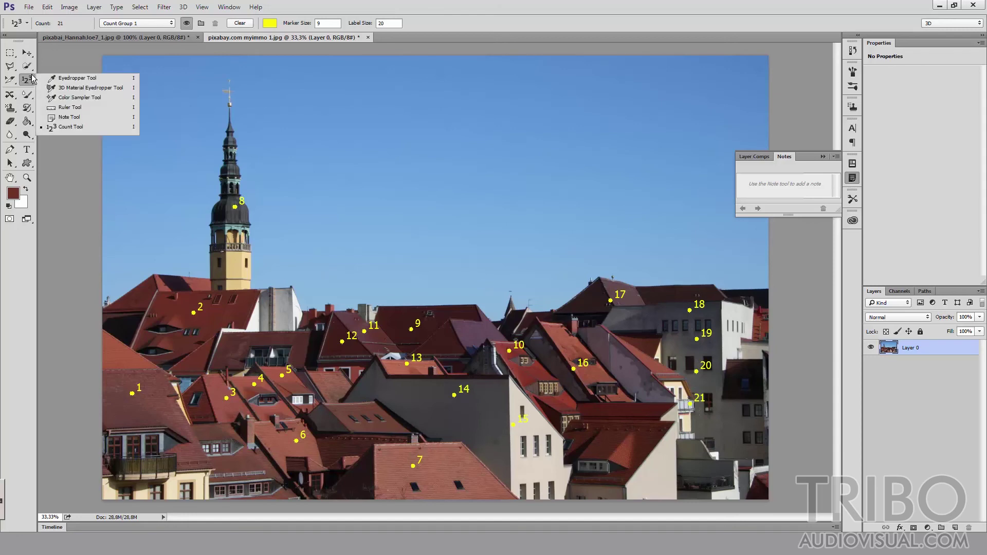
pyautogui.click(30, 55)
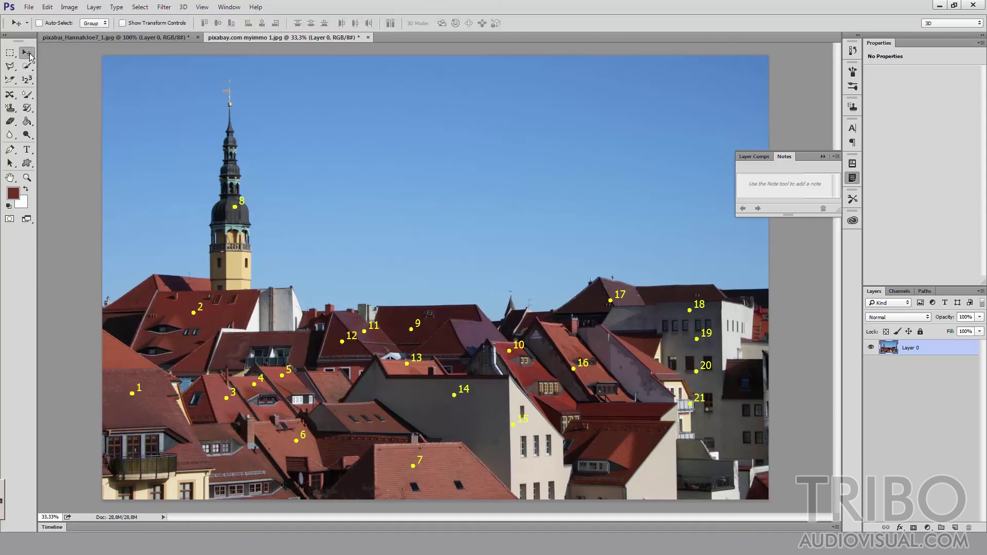
# Step: Switch to the red-haired portrait and remove the red from the eye with the Red Eye Tool
pyautogui.click(99, 37)
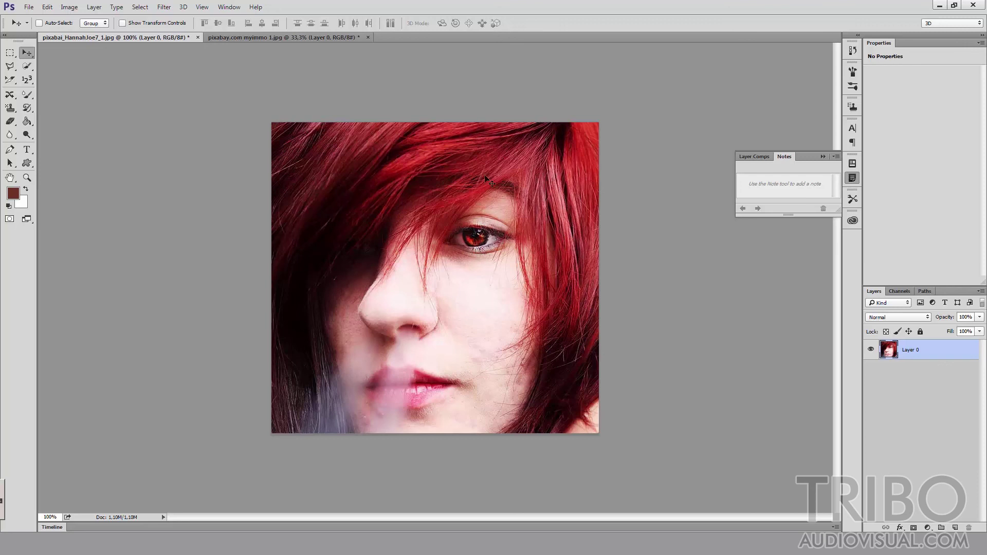
pyautogui.click(28, 79)
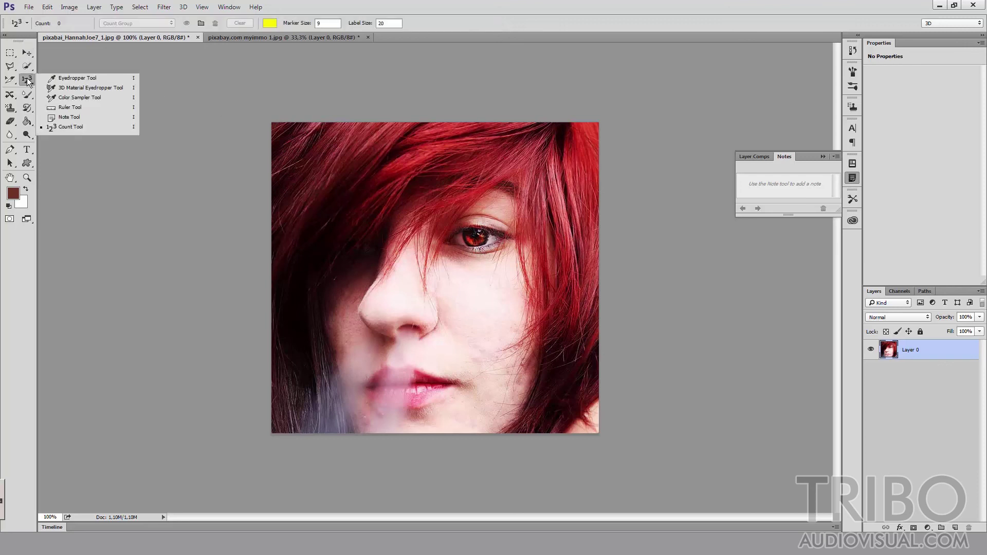
pyautogui.click(27, 83)
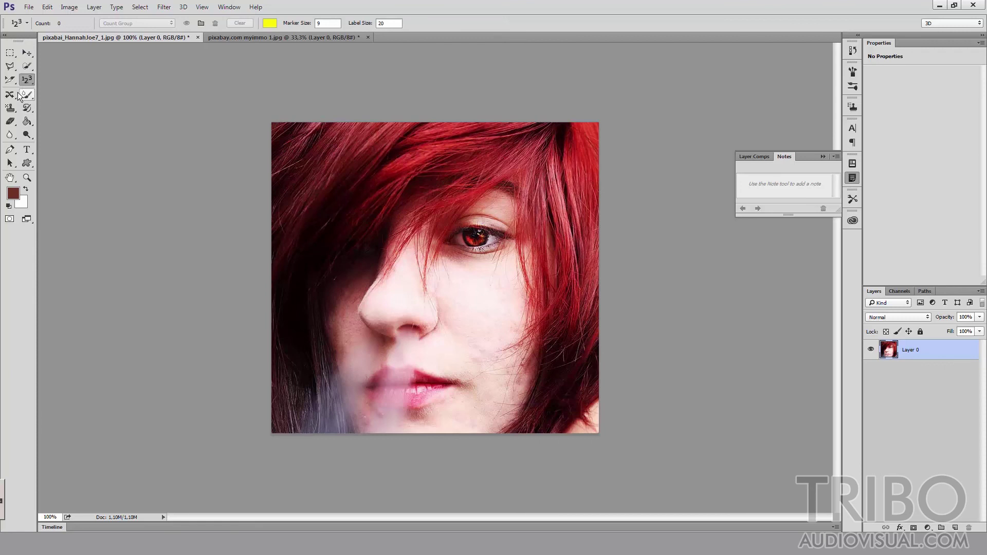
pyautogui.click(12, 96)
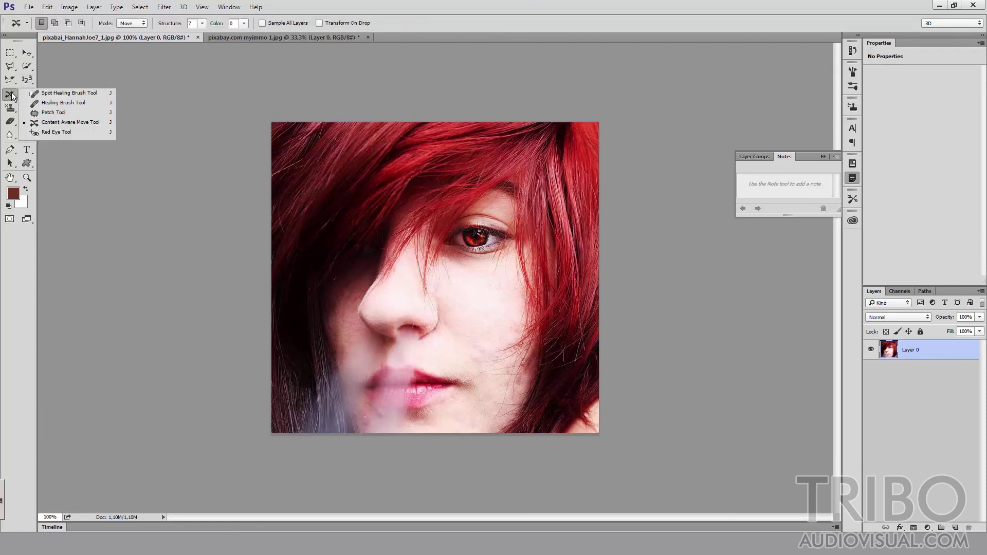
pyautogui.click(51, 133)
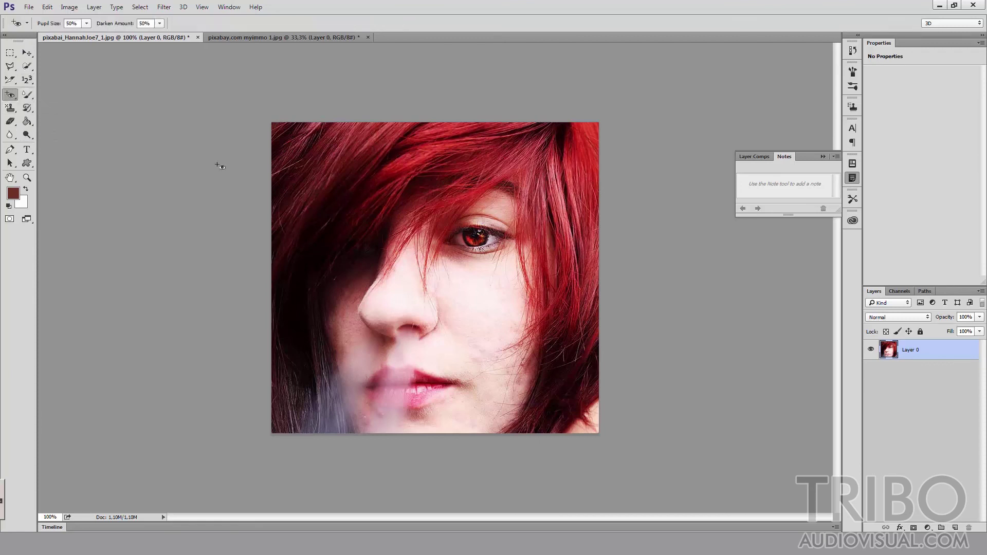
pyautogui.click(456, 257)
pyautogui.click(28, 58)
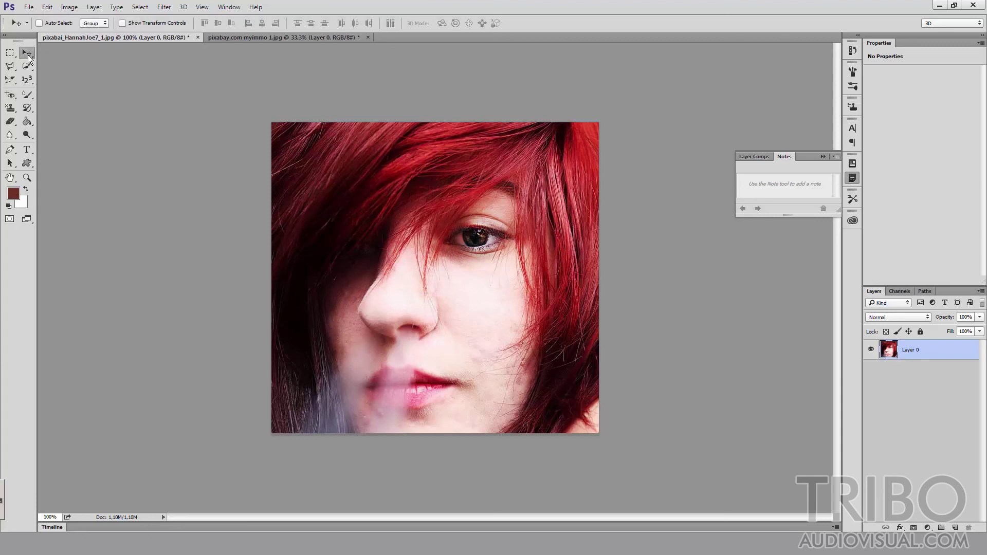
# Step: Close the portrait and the rooftop photo without saving changes
pyautogui.click(198, 37)
pyautogui.click(494, 205)
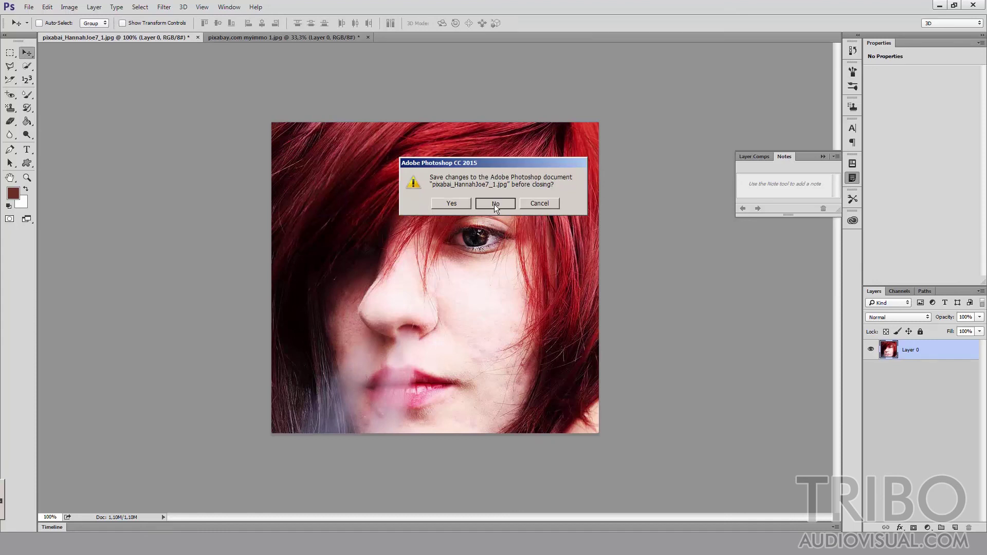
pyautogui.click(485, 202)
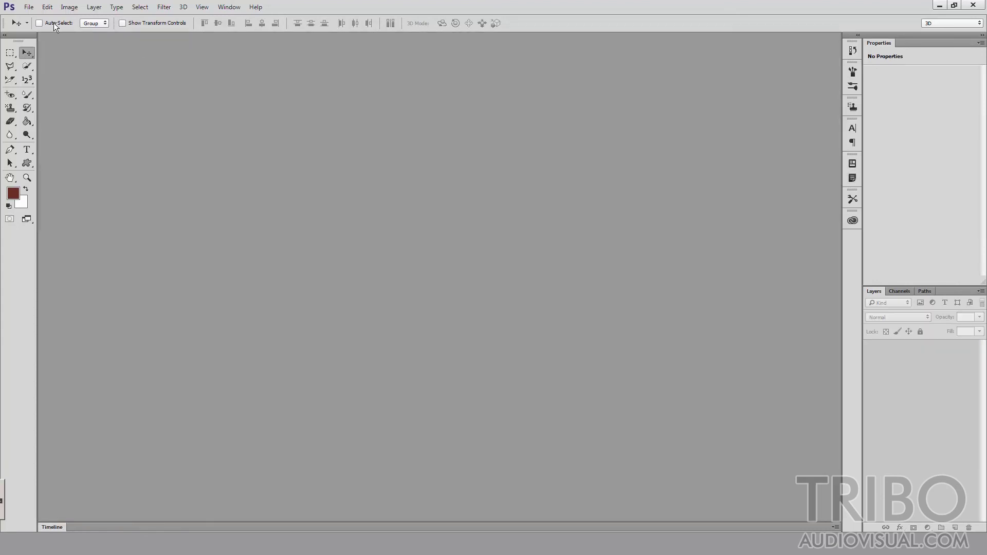
# Step: Create a new 1280 x 720 pixel RGB document at 72 pixels/inch with a transparent background
pyautogui.click(29, 7)
pyautogui.click(38, 19)
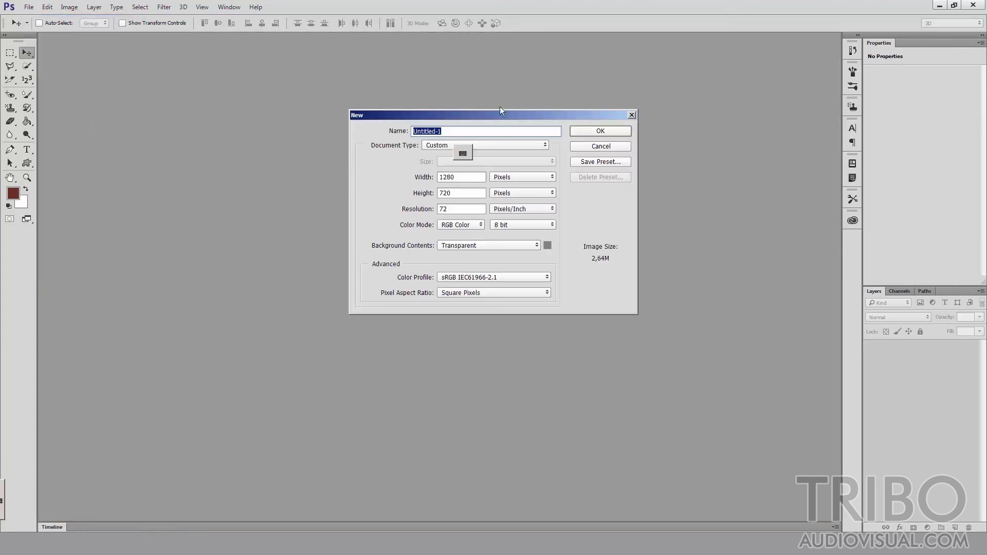
pyautogui.click(580, 130)
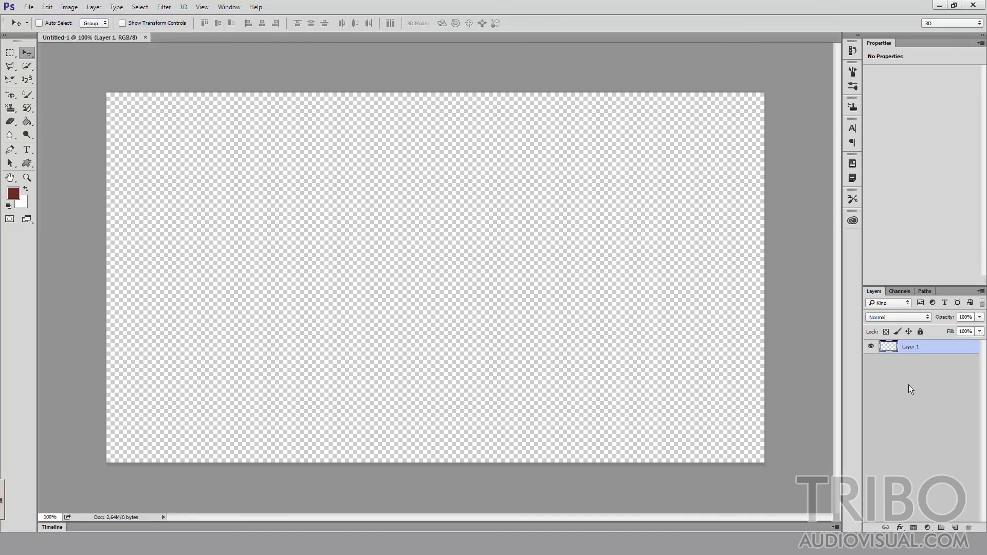
# Step: Turn Layer 1 into a 3D cube from the mesh presets and orbit it to show its top and side faces
pyautogui.click(183, 7)
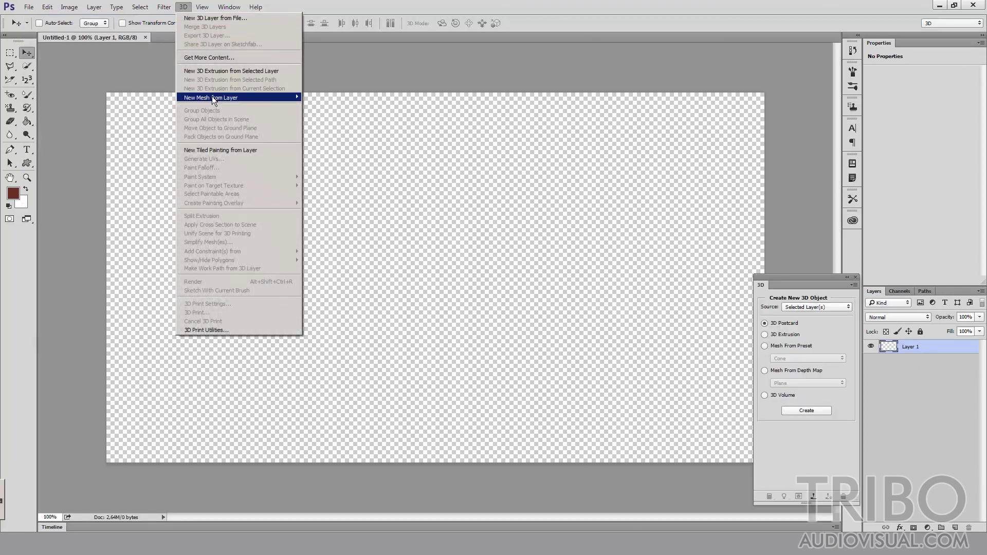
pyautogui.moveTo(215, 100)
pyautogui.moveTo(332, 107)
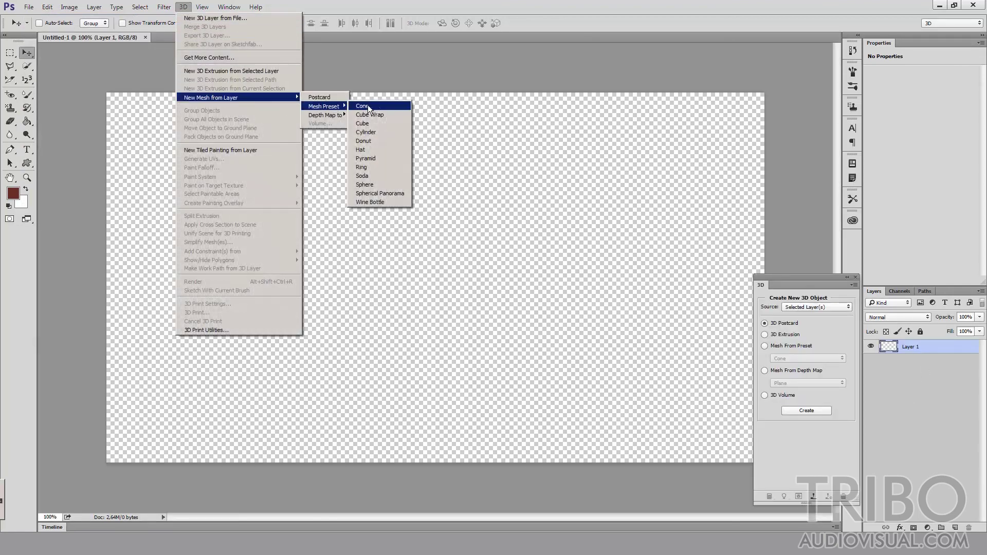
pyautogui.click(362, 124)
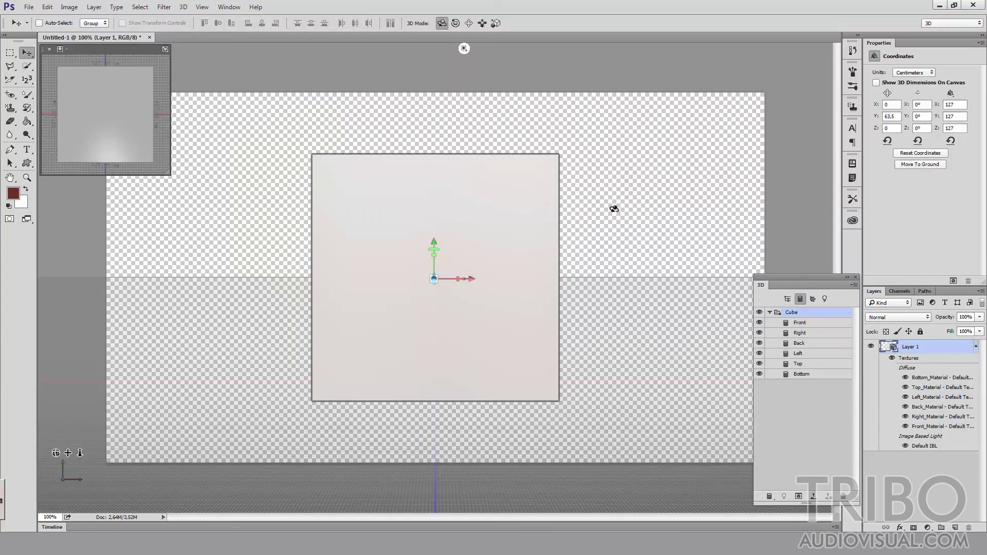
pyautogui.moveTo(609, 214); pyautogui.dragTo(512, 251)
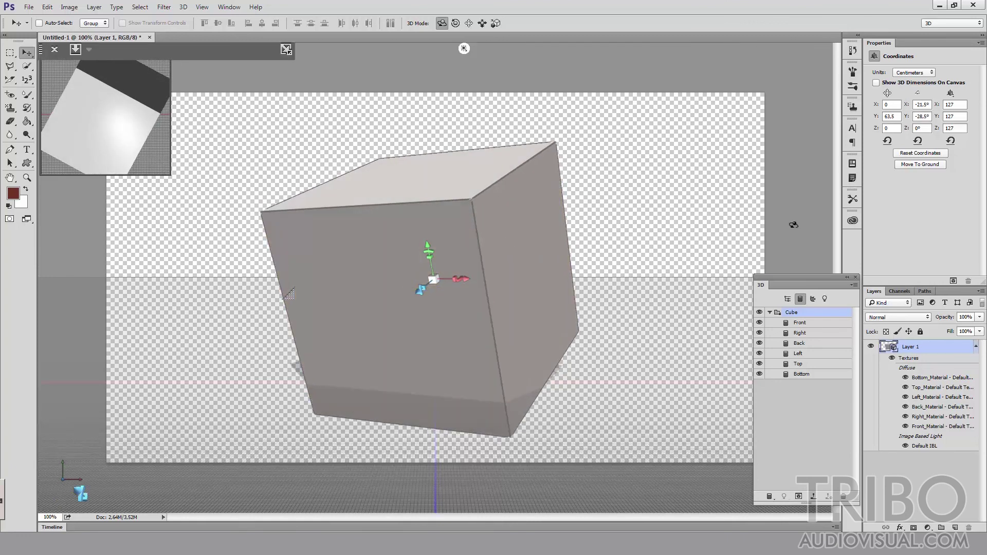
# Step: Open the material presets for the cube's Front_Material and browse through them
pyautogui.click(811, 299)
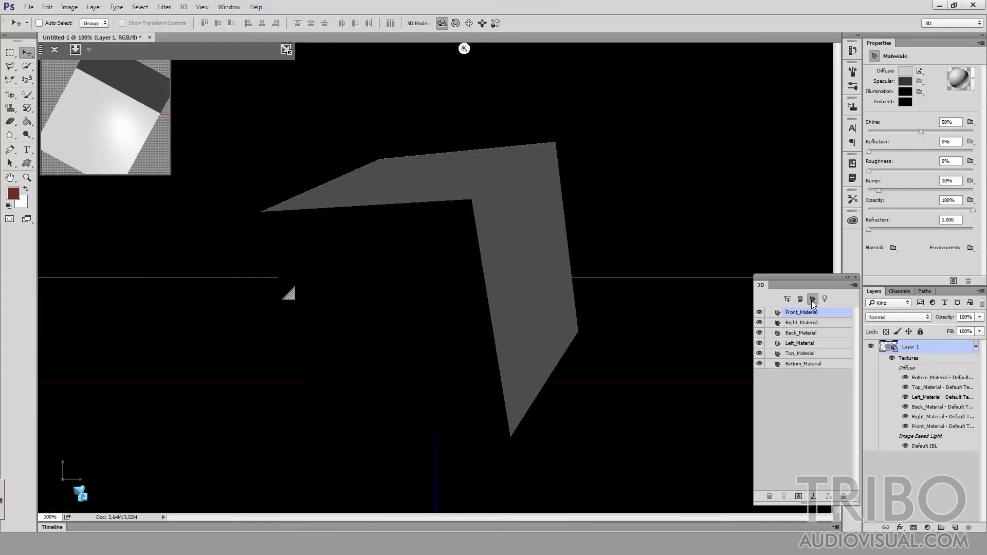
pyautogui.click(972, 81)
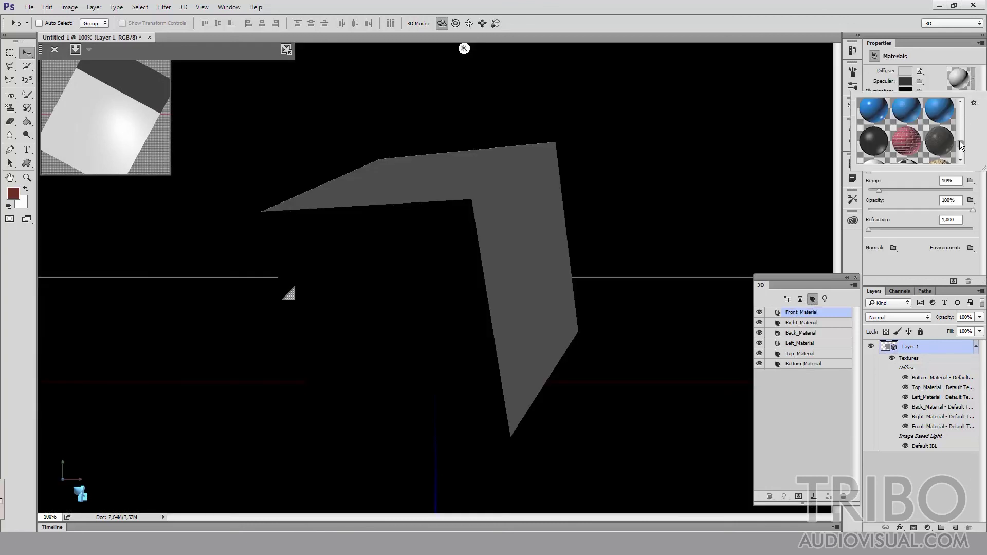
pyautogui.moveTo(961, 137)
pyautogui.mouseDown()
pyautogui.moveTo(965, 117)
pyautogui.moveTo(963, 146)
pyautogui.mouseUp()
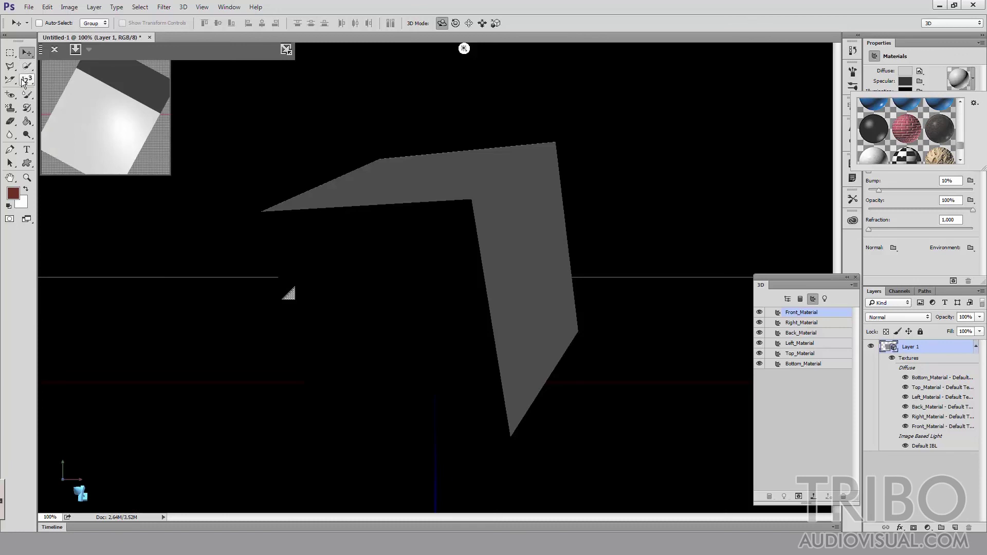
pyautogui.click(28, 81)
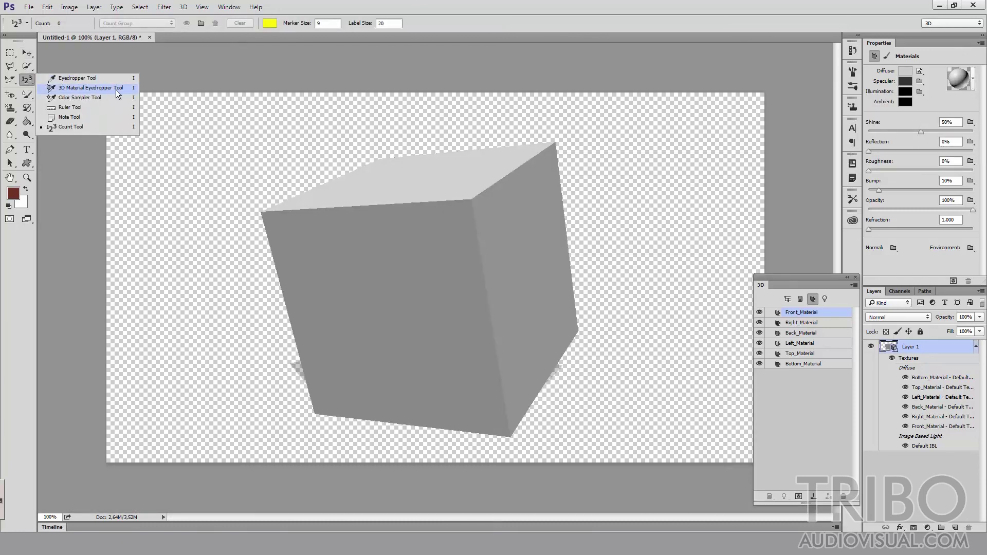
pyautogui.click(974, 79)
pyautogui.scroll(2, 959, 153)
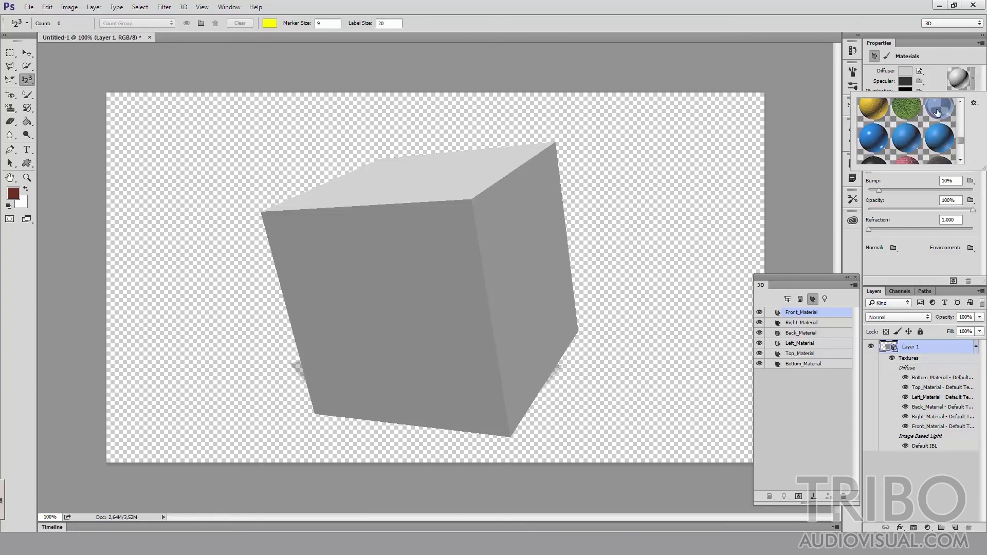